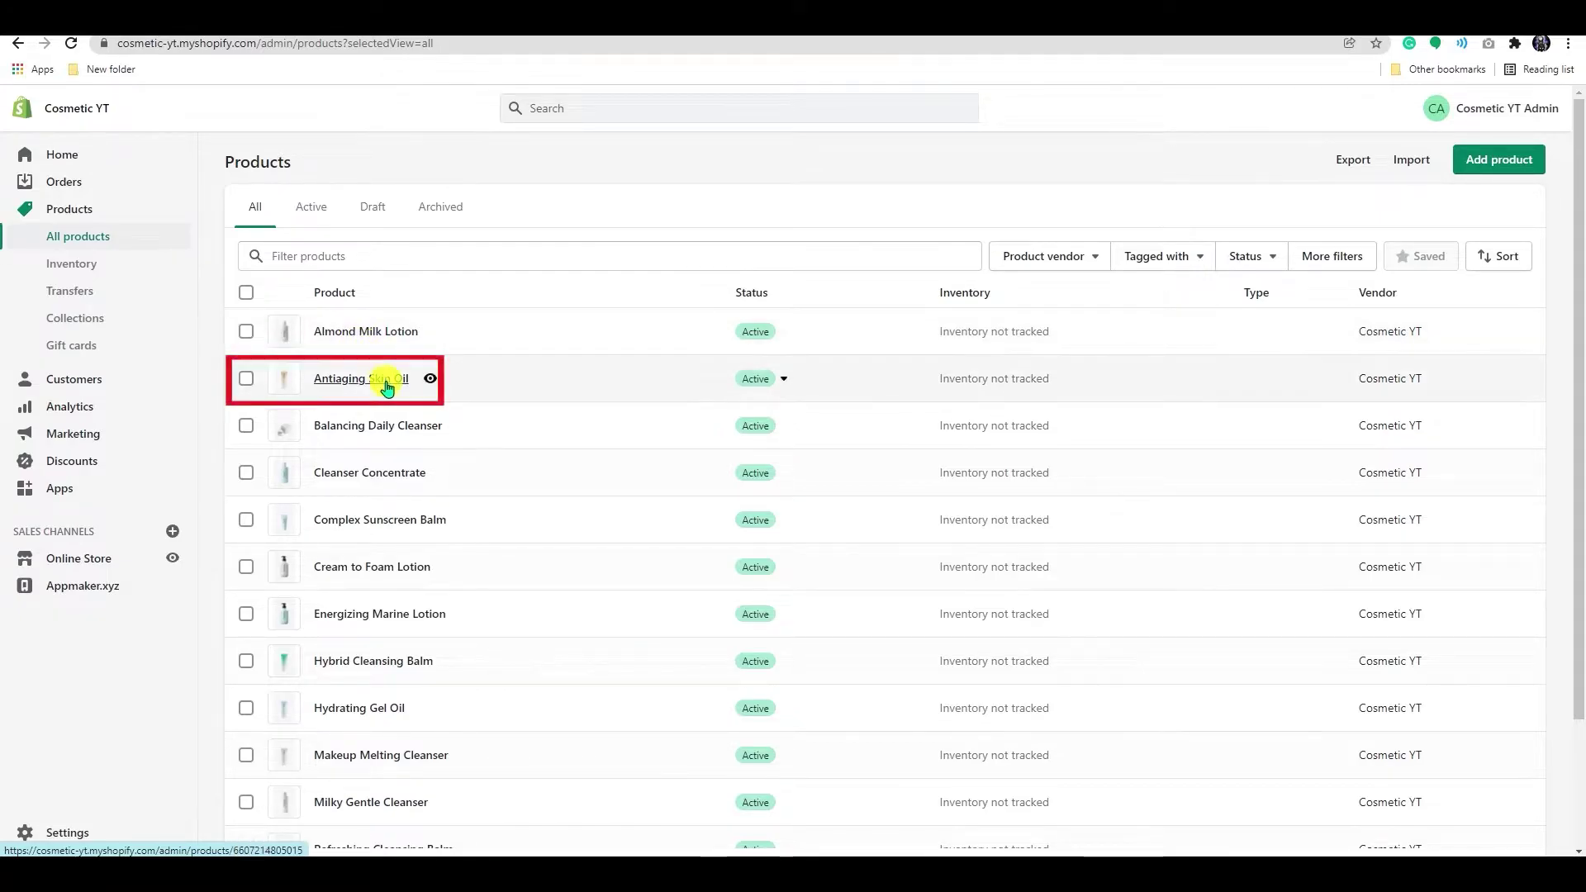
# Step: Open the Antiaging Skin Oil product and view its 640 × 960 media image in the editor
pyautogui.click(384, 378)
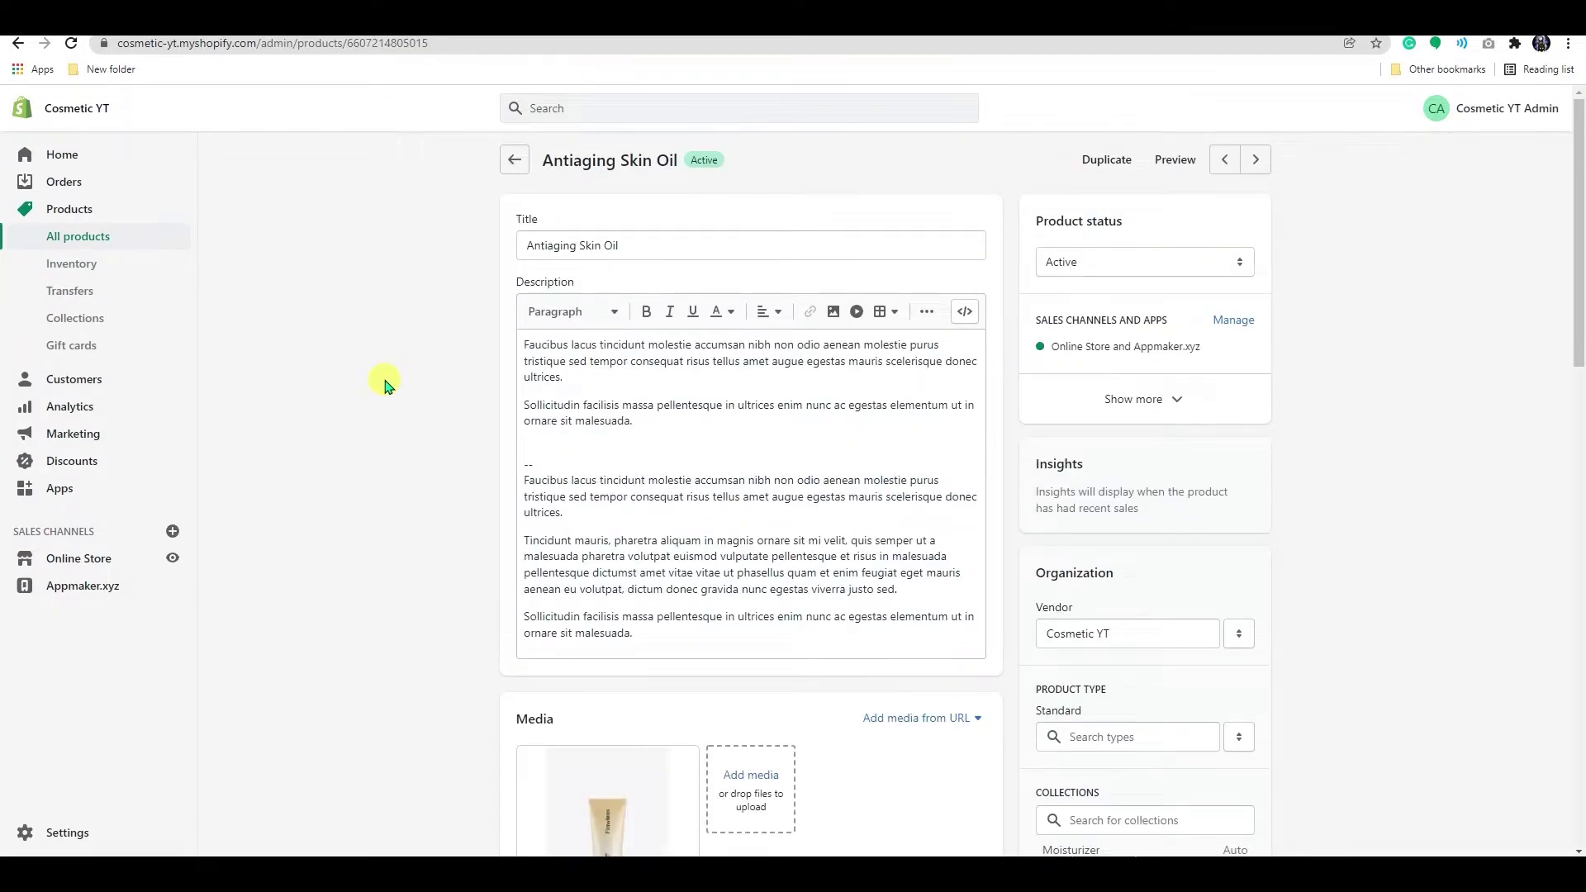
pyautogui.scroll(-3, 384, 382)
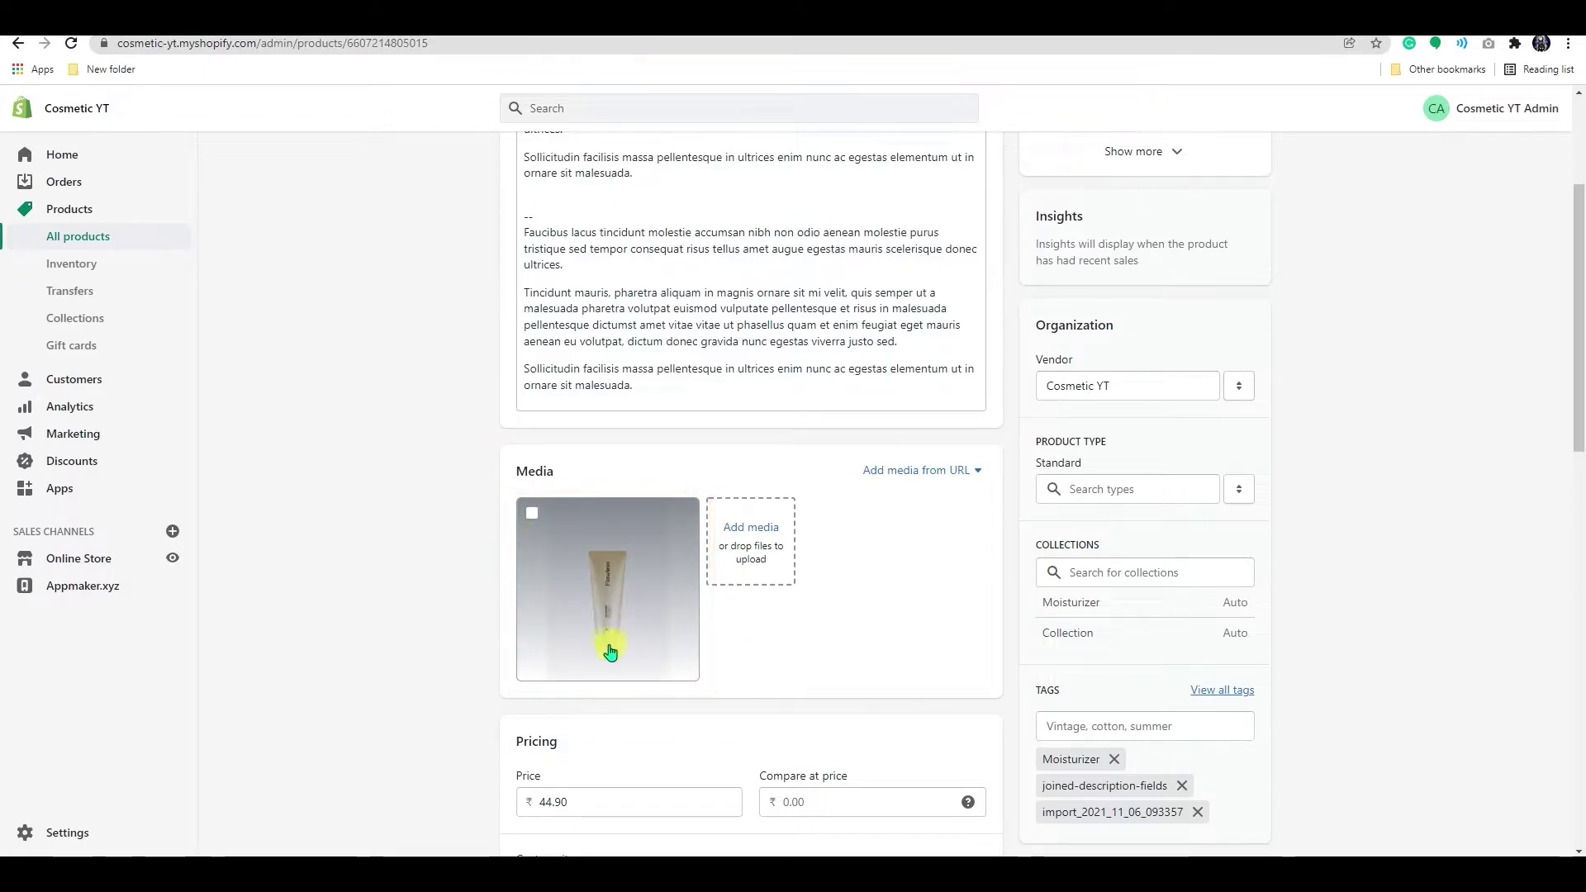
pyautogui.click(612, 571)
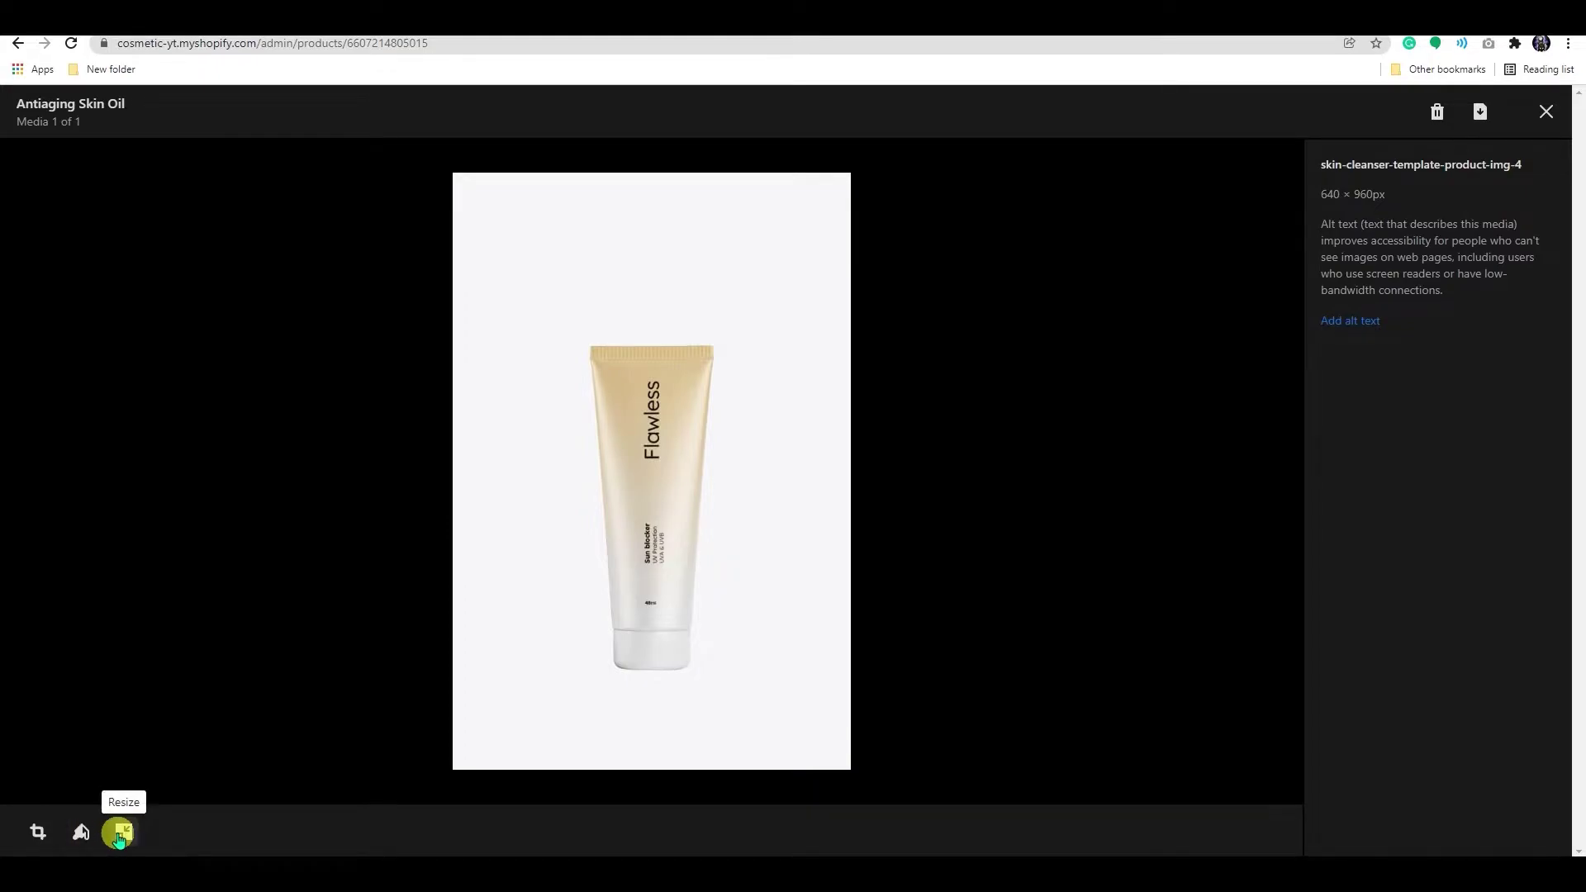
# Step: Preview the Original, Freeform and Square crop presets, moving the square crop box lower
pyautogui.click(39, 835)
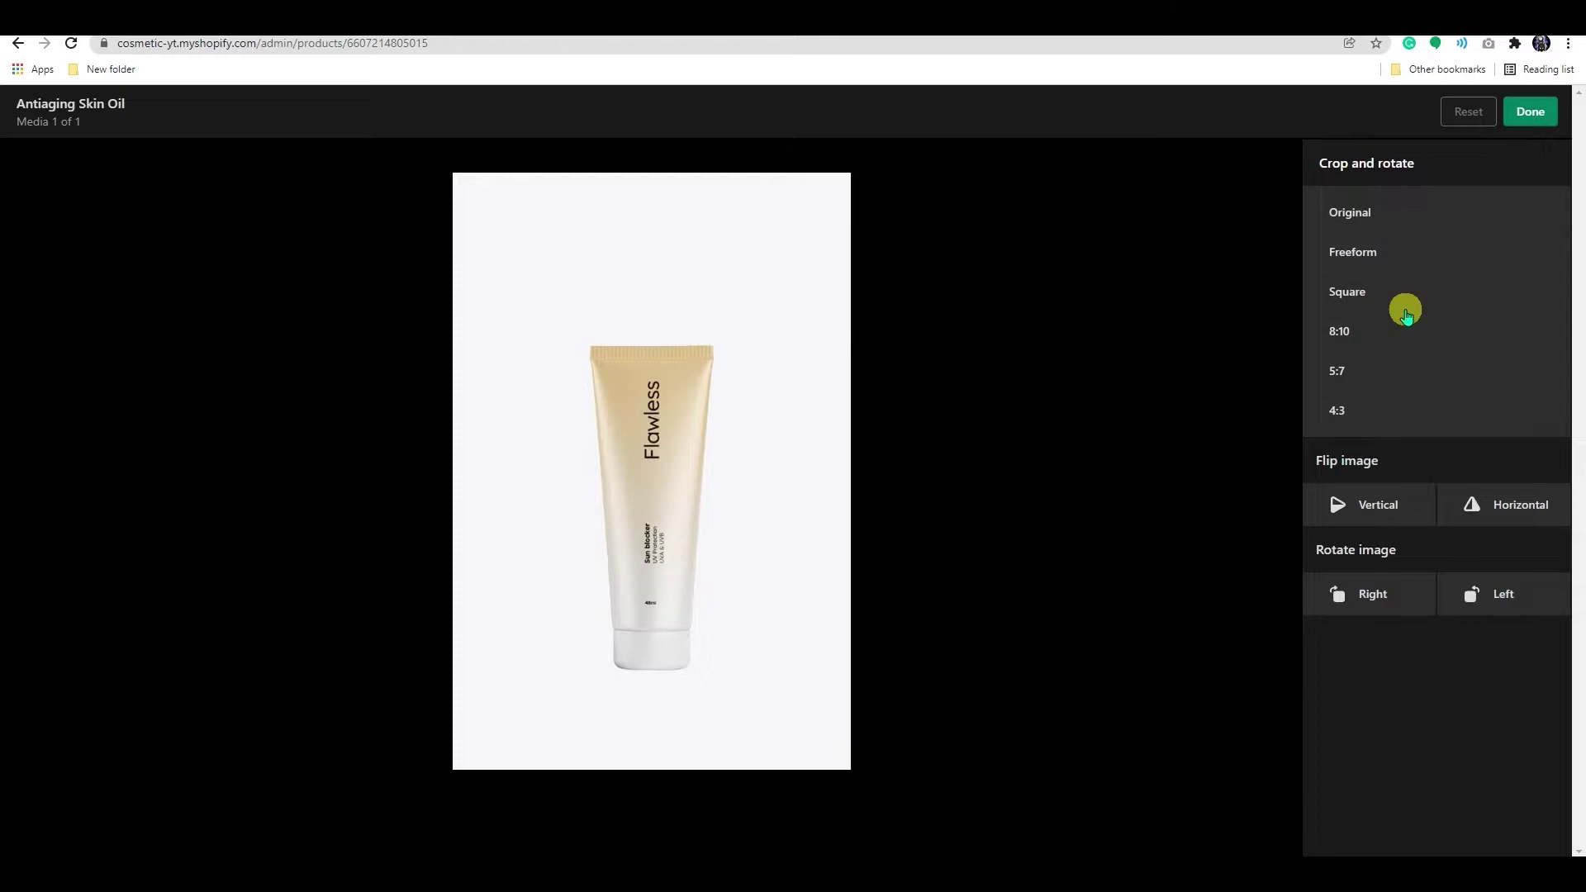
pyautogui.click(1368, 215)
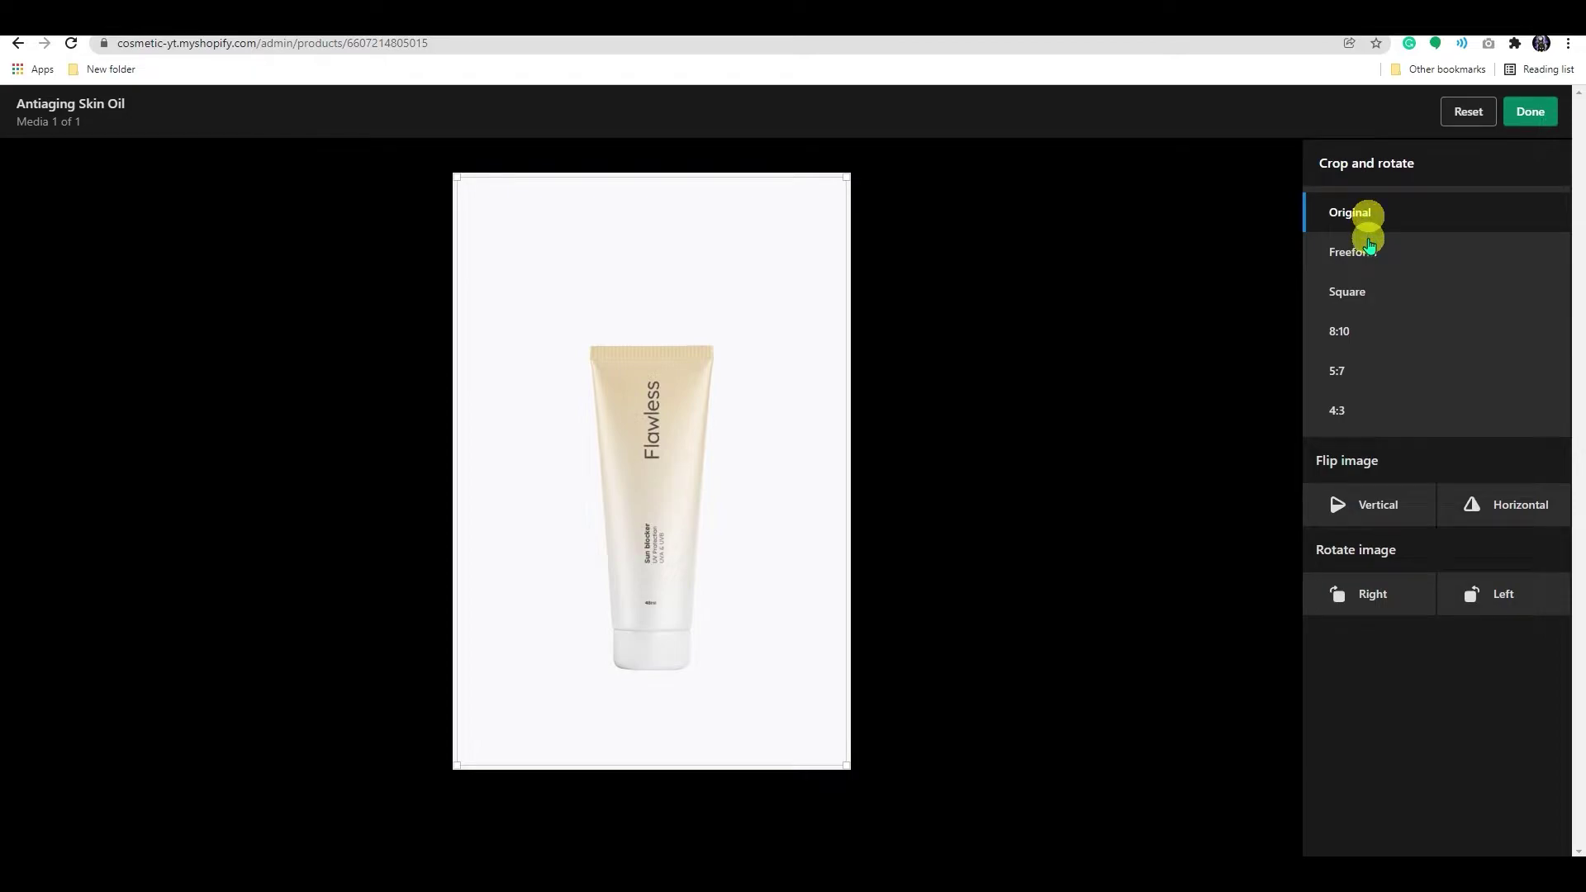
pyautogui.click(1363, 256)
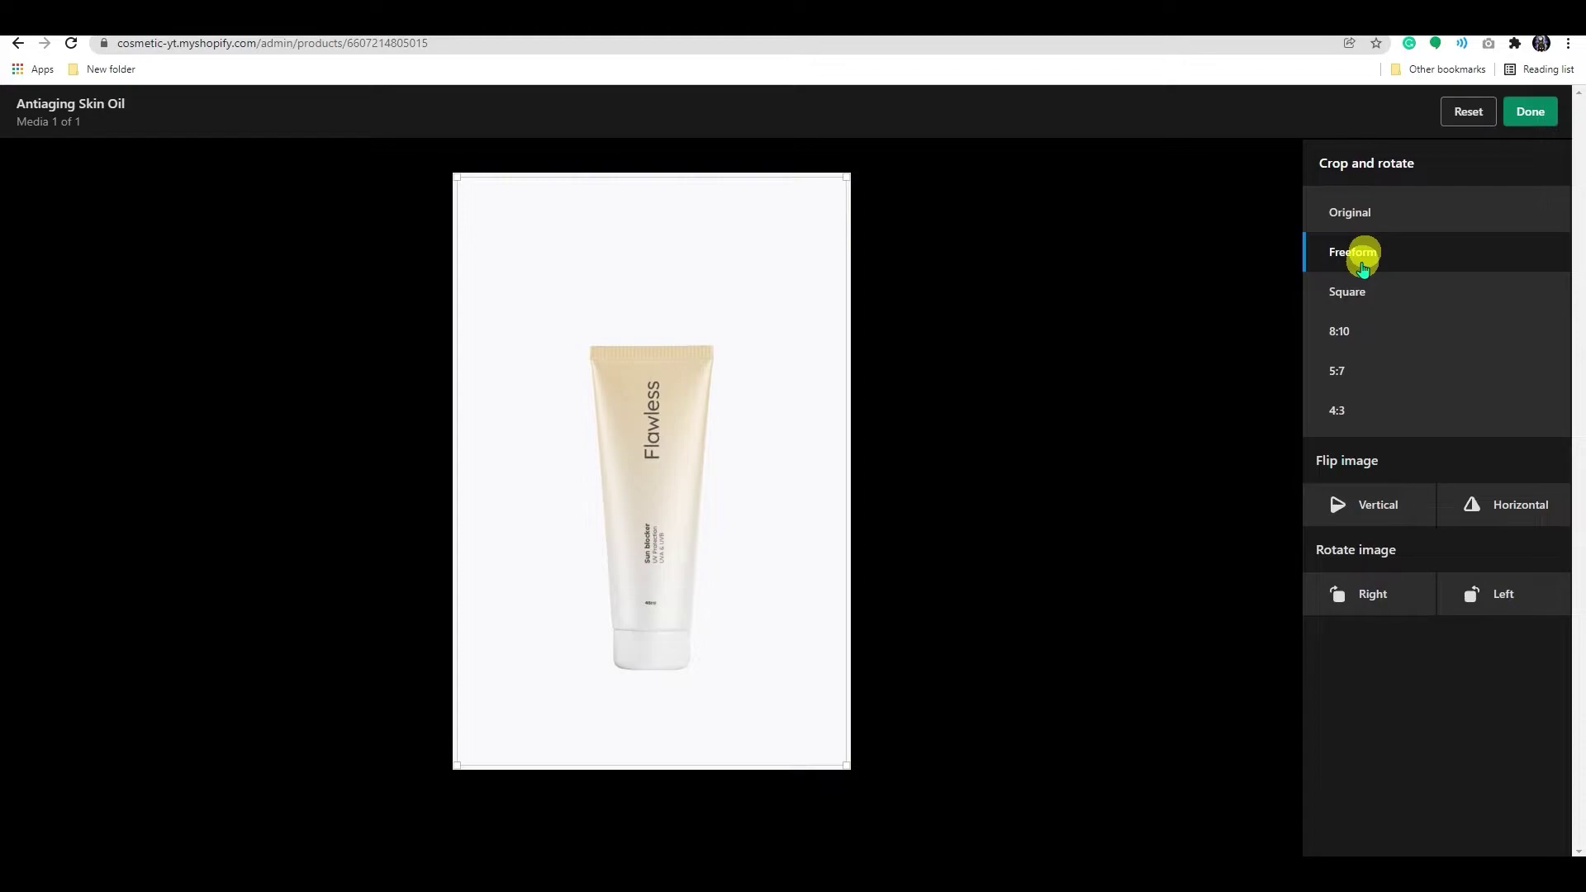
pyautogui.click(1354, 292)
pyautogui.moveTo(652, 407); pyautogui.dragTo(650, 529)
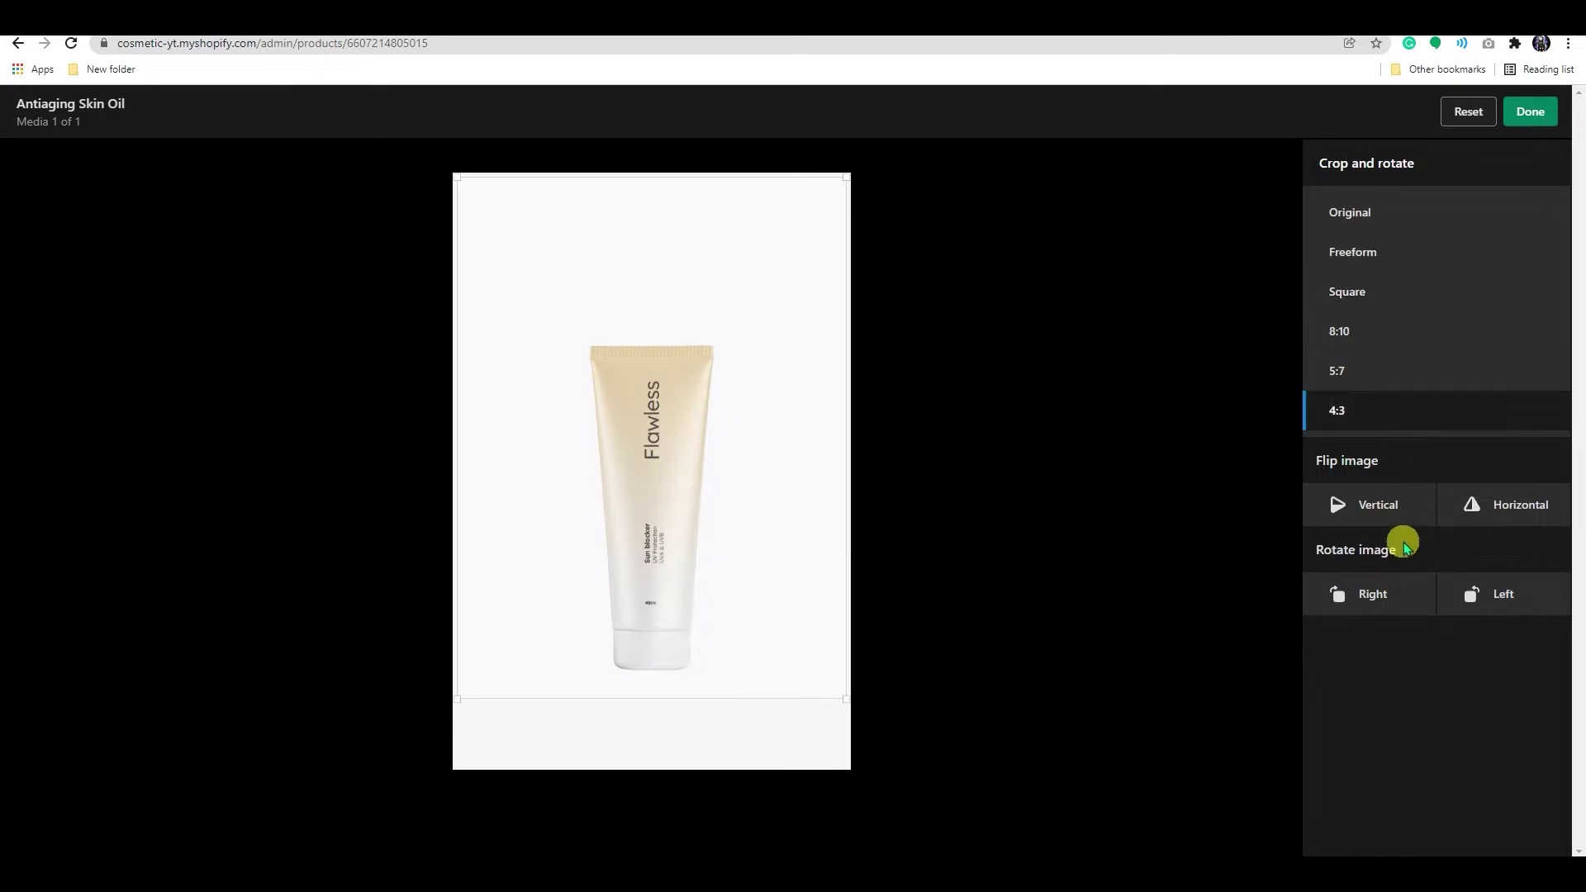
# Step: Try vertical and horizontal flips and four quarter-turn rotations, leaving the tube upright
pyautogui.click(1382, 507)
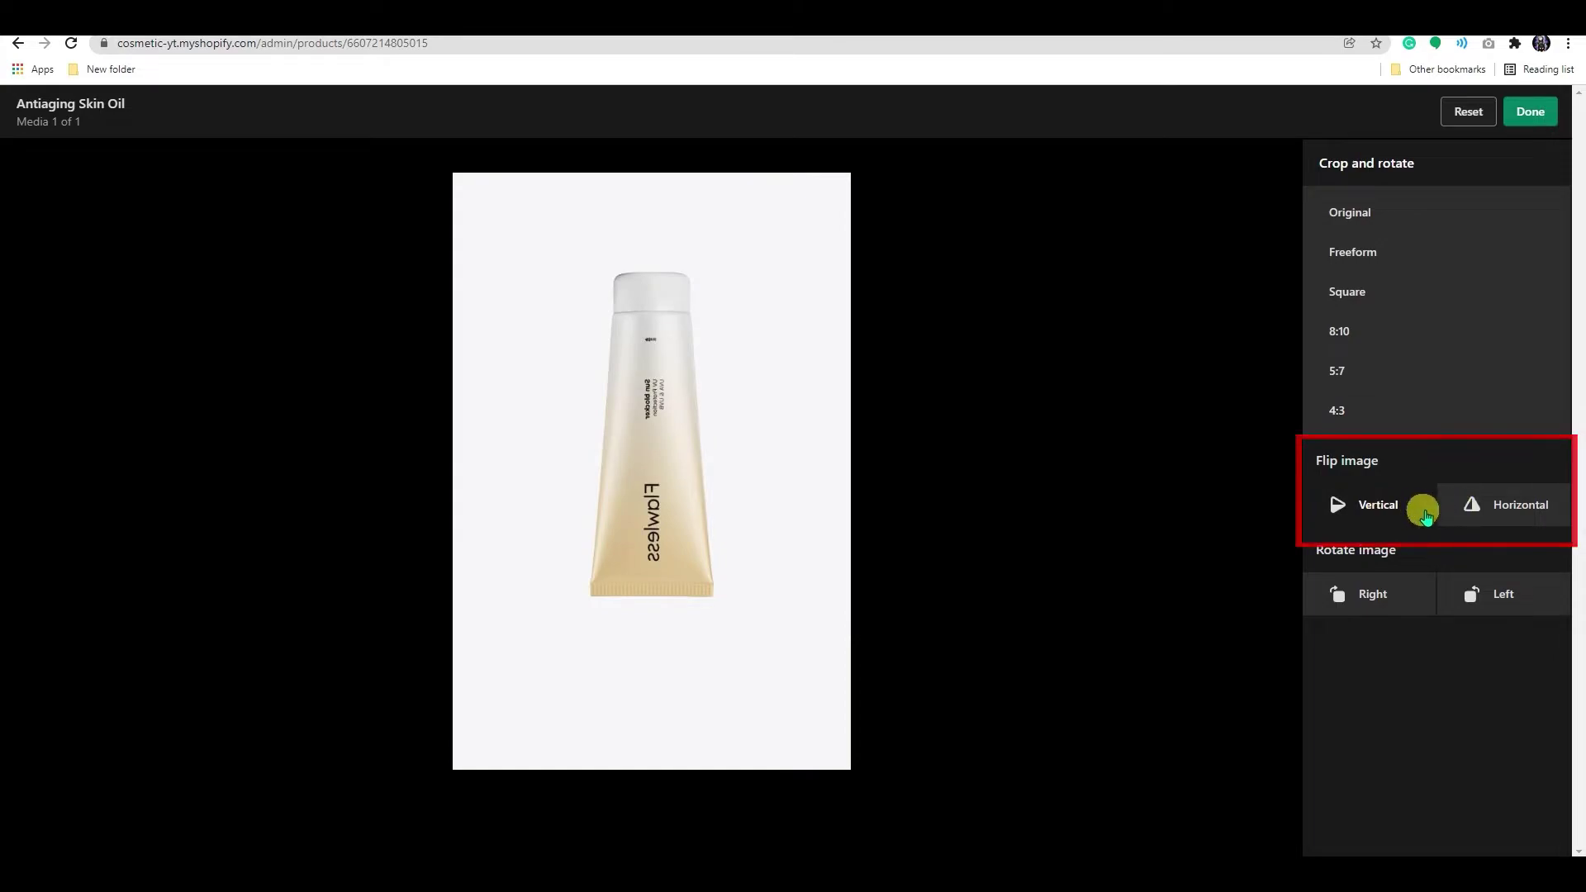
pyautogui.click(1479, 506)
pyautogui.click(1335, 511)
pyautogui.click(1370, 603)
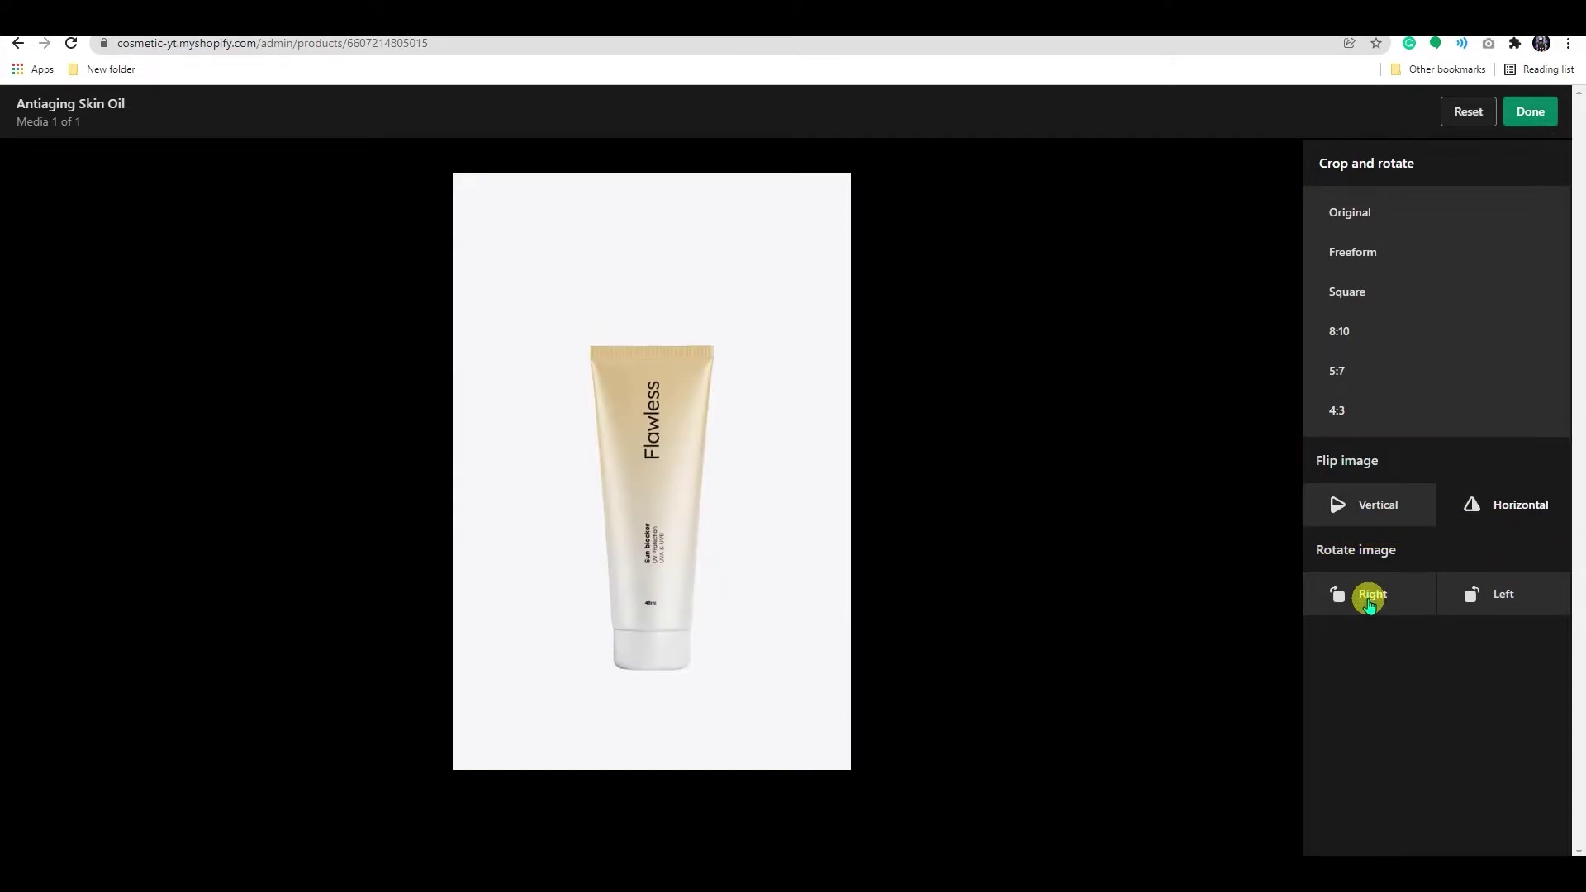
pyautogui.click(1370, 603)
pyautogui.click(1370, 603)
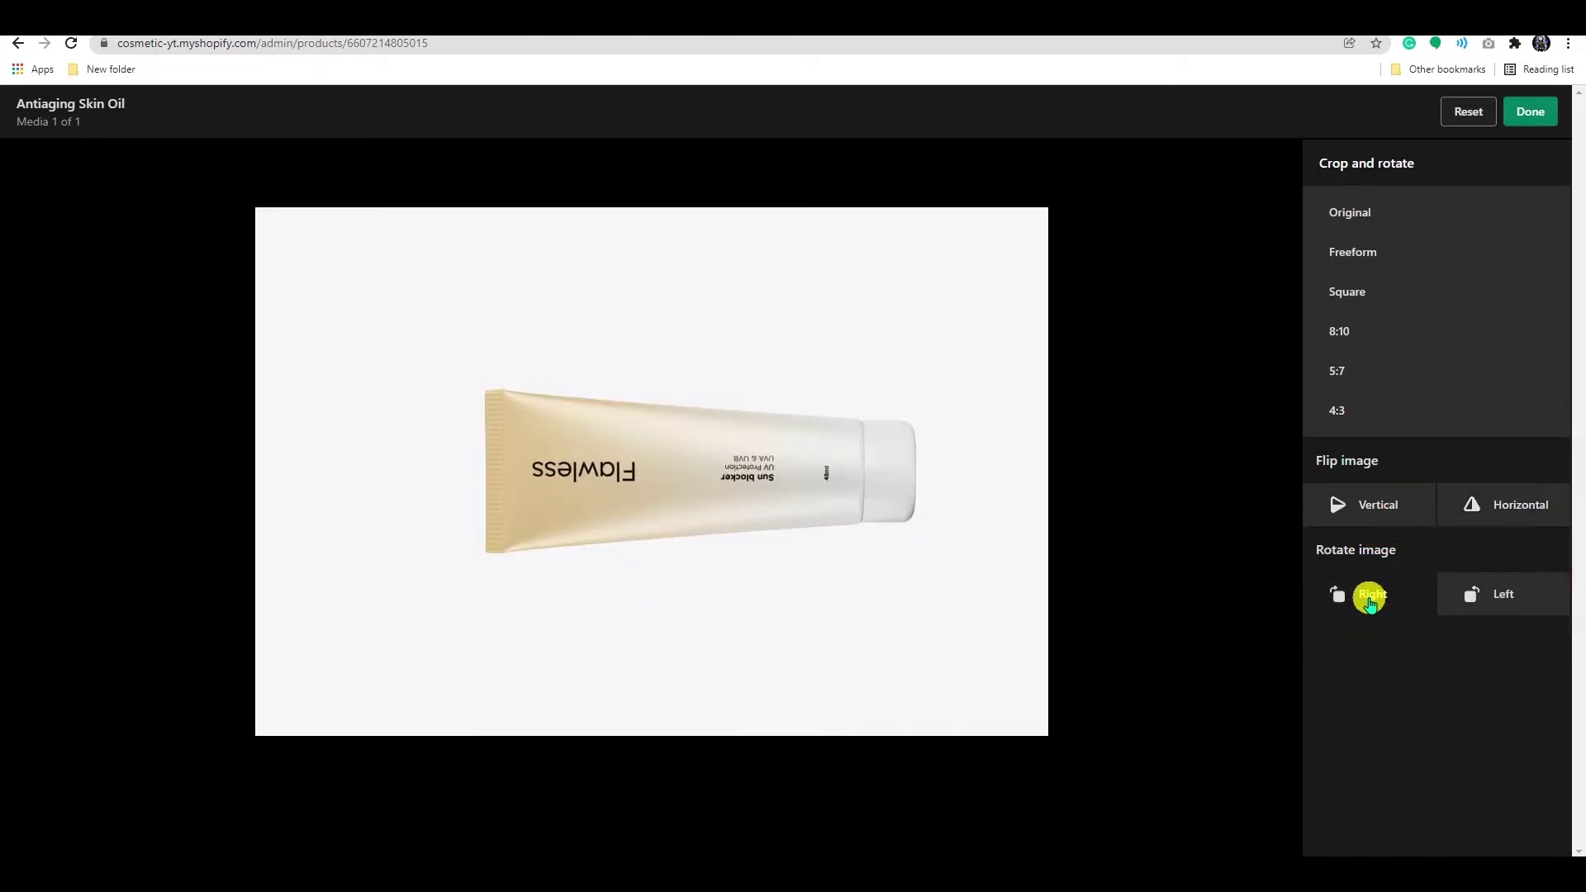
pyautogui.click(1370, 604)
# Step: Apply the crop edits and paint a white brush stroke above the tube
pyautogui.click(1531, 112)
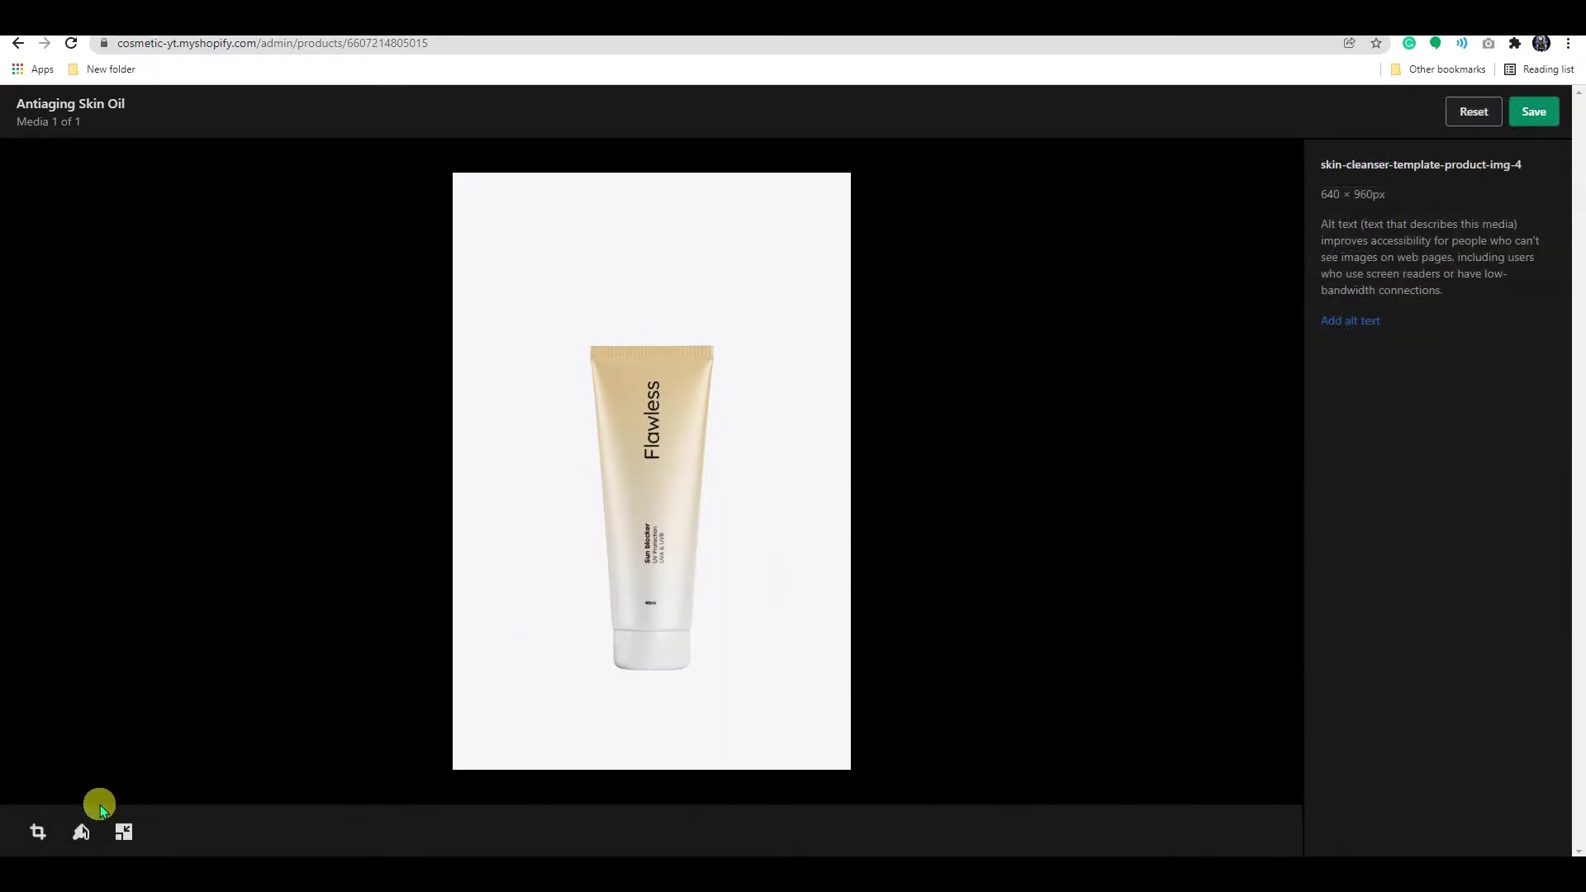
pyautogui.click(86, 836)
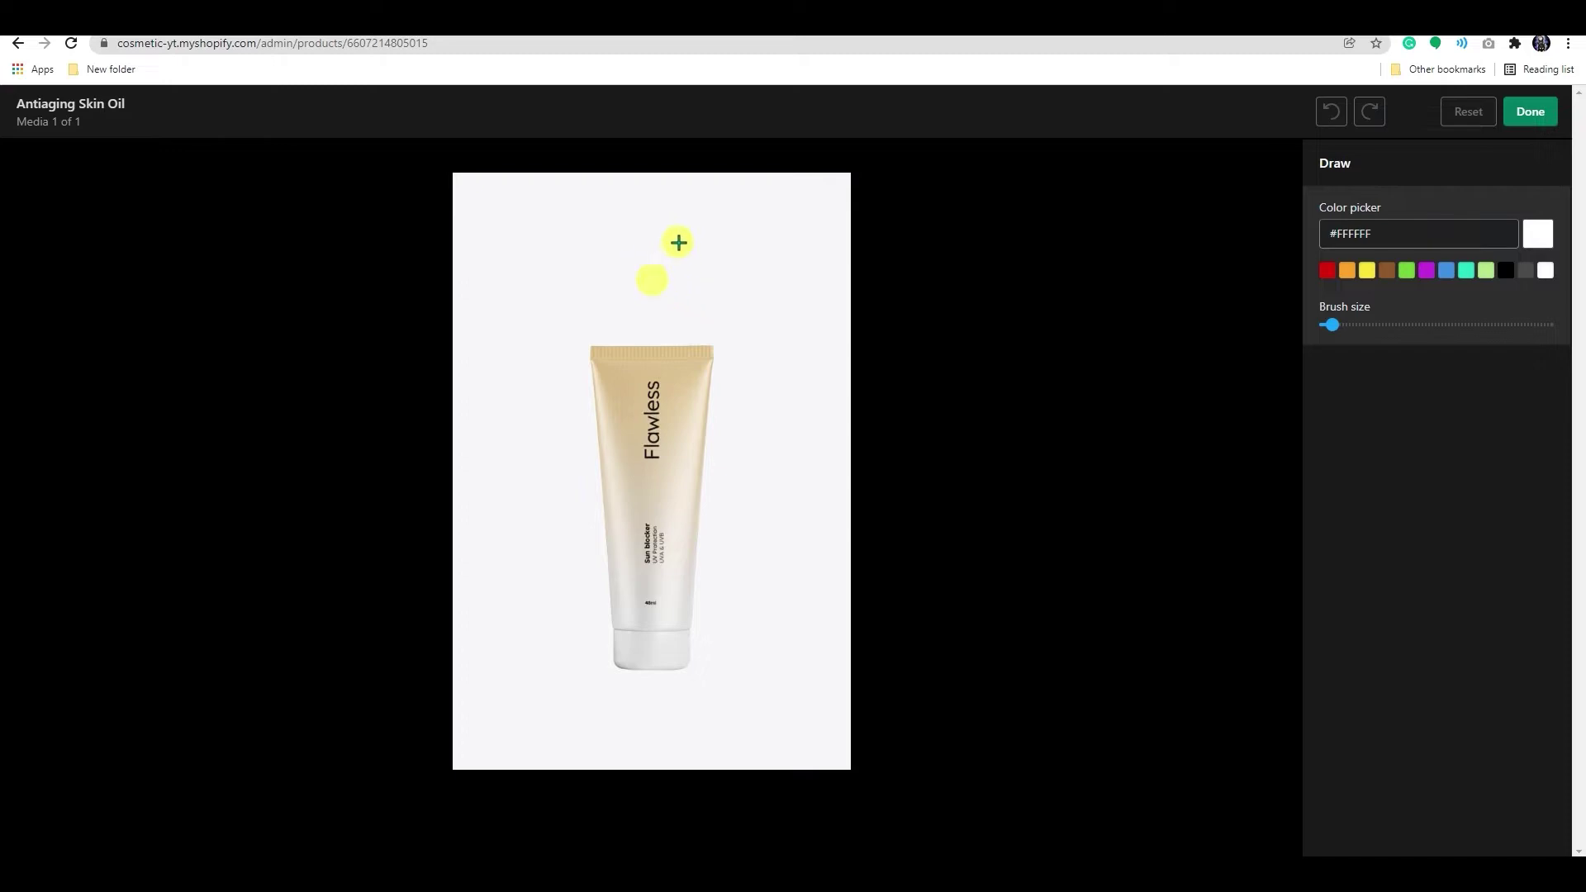
pyautogui.moveTo(676, 241); pyautogui.dragTo(754, 322)
pyautogui.hotkey('ctrl', 'z')
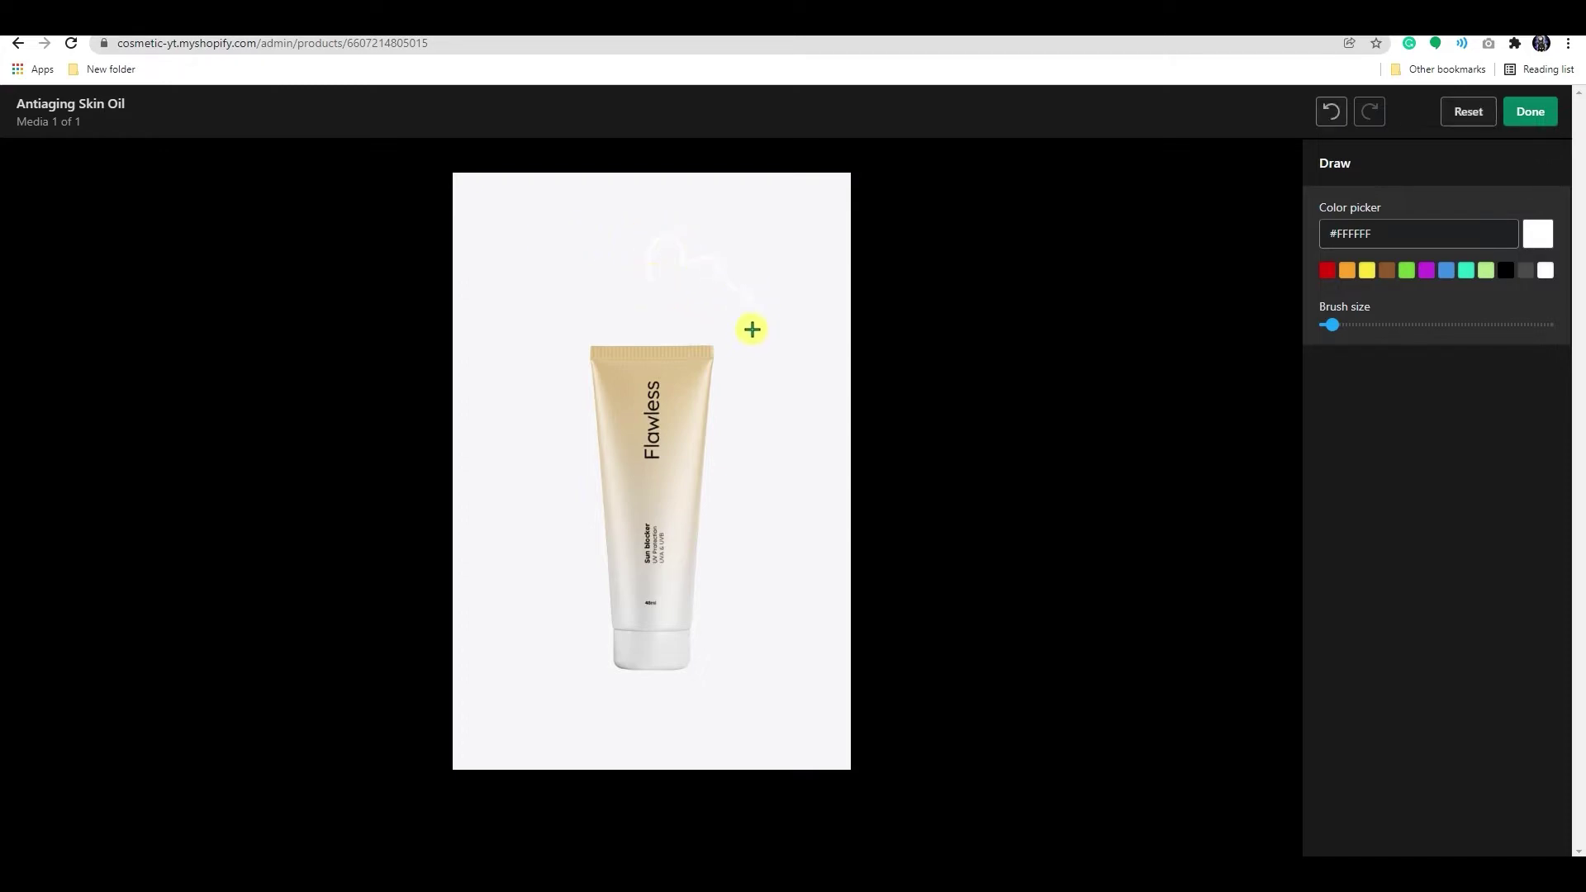
pyautogui.moveTo(652, 276)
pyautogui.mouseDown()
pyautogui.moveTo(712, 256)
pyautogui.moveTo(755, 323)
pyautogui.mouseUp()
# Step: Paint red #CA2323 strokes with brush size 22 across the image, then finish drawing
pyautogui.moveTo(1337, 326); pyautogui.dragTo(1373, 329)
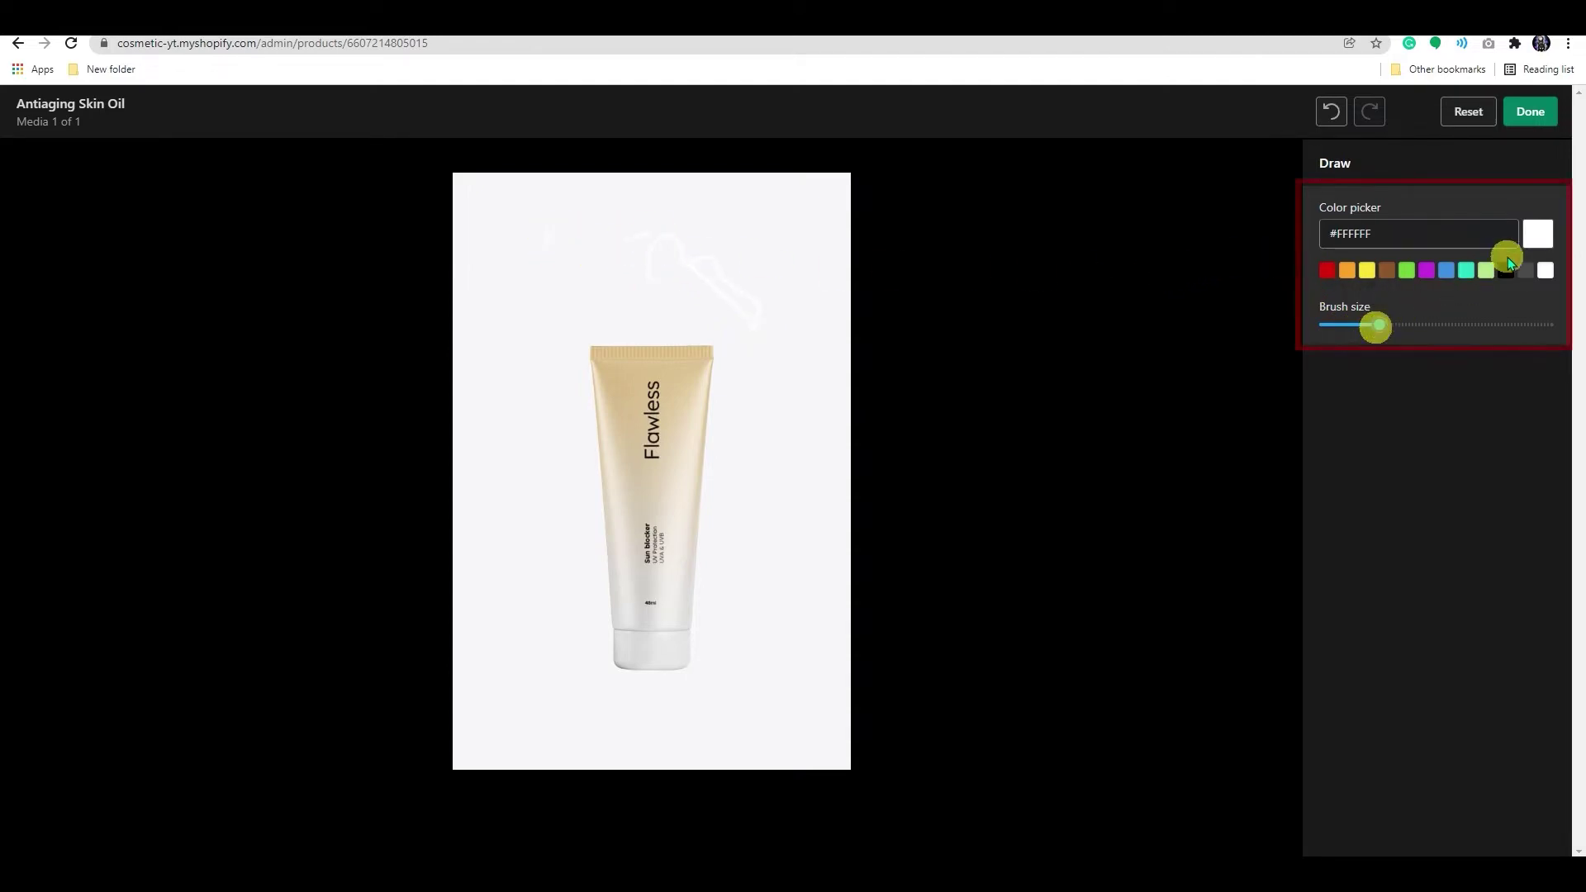
pyautogui.click(1538, 235)
pyautogui.moveTo(1470, 314); pyautogui.dragTo(1449, 296)
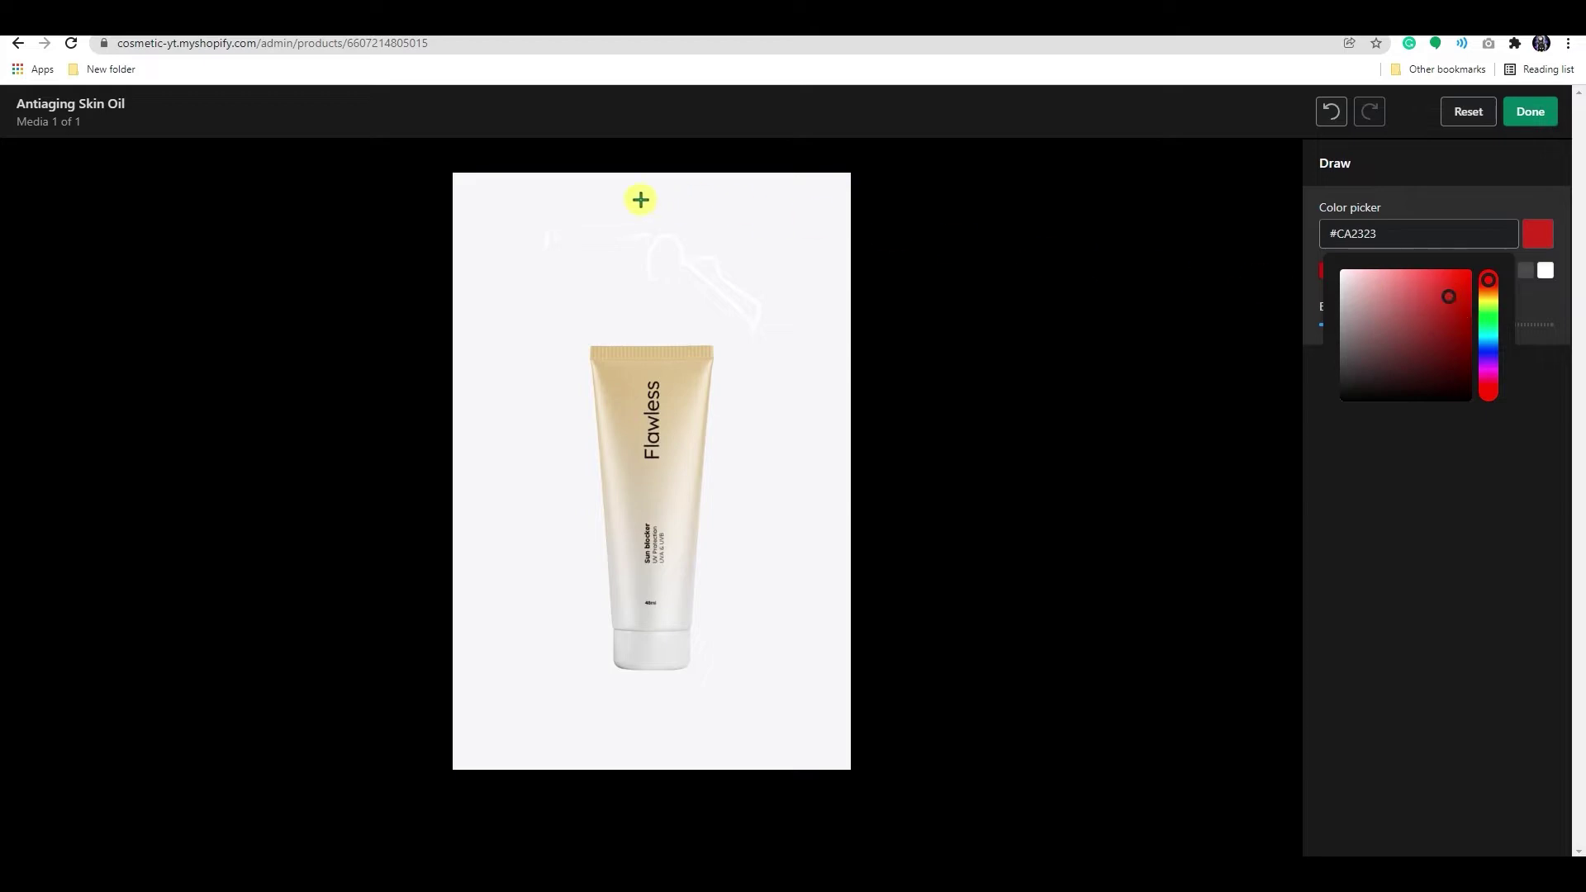
pyautogui.moveTo(520, 220); pyautogui.dragTo(748, 311)
pyautogui.moveTo(753, 387)
pyautogui.mouseDown()
pyautogui.moveTo(786, 429)
pyautogui.moveTo(775, 603)
pyautogui.mouseUp()
pyautogui.moveTo(523, 370); pyautogui.dragTo(539, 638)
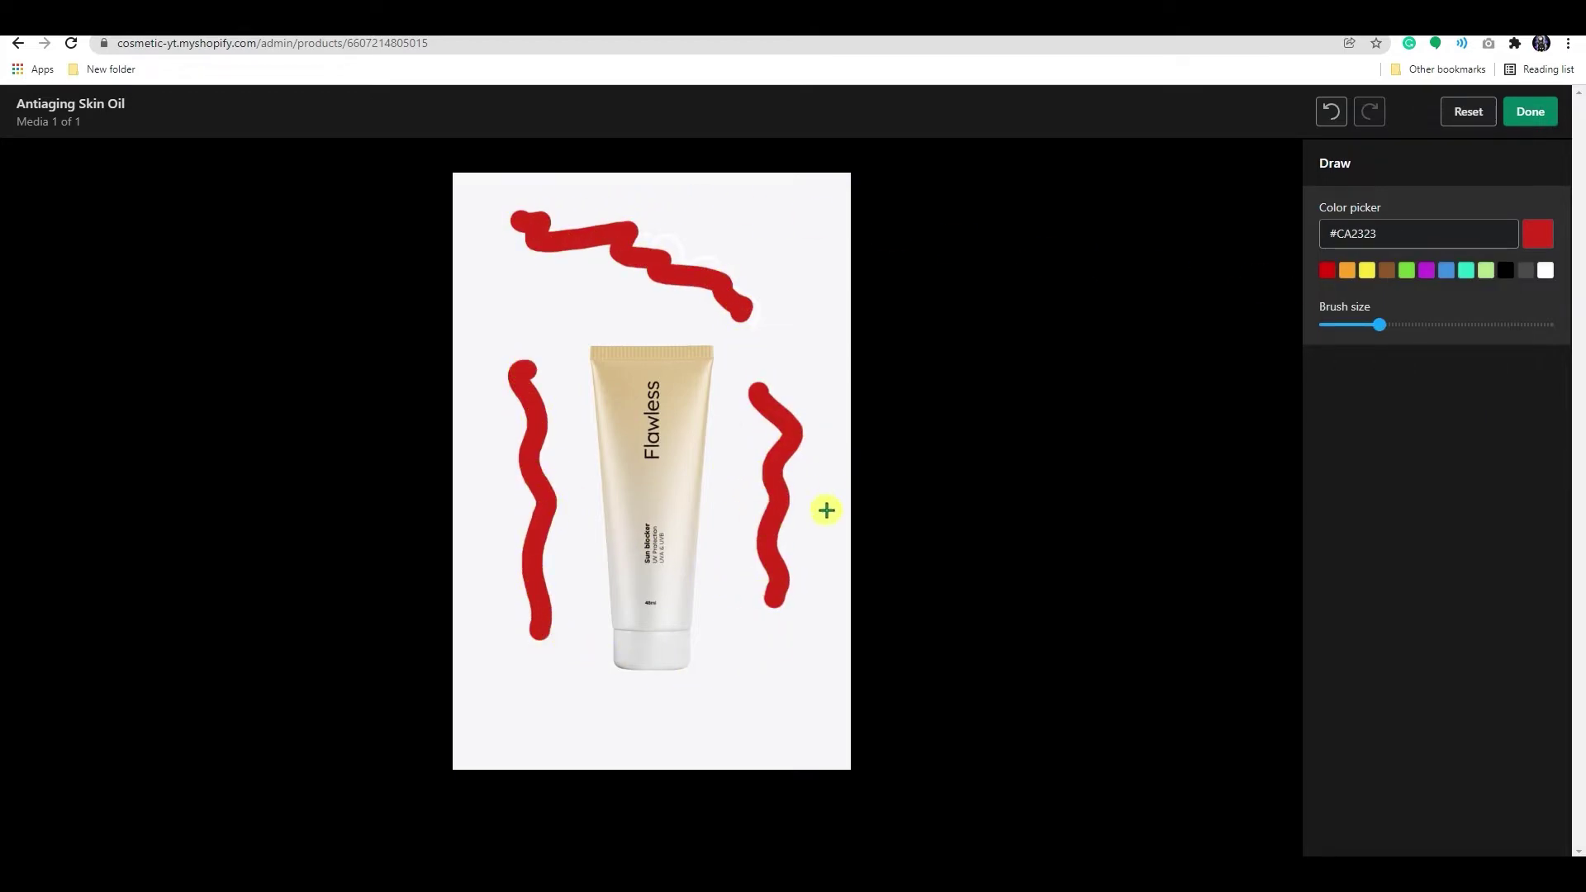
pyautogui.click(1531, 112)
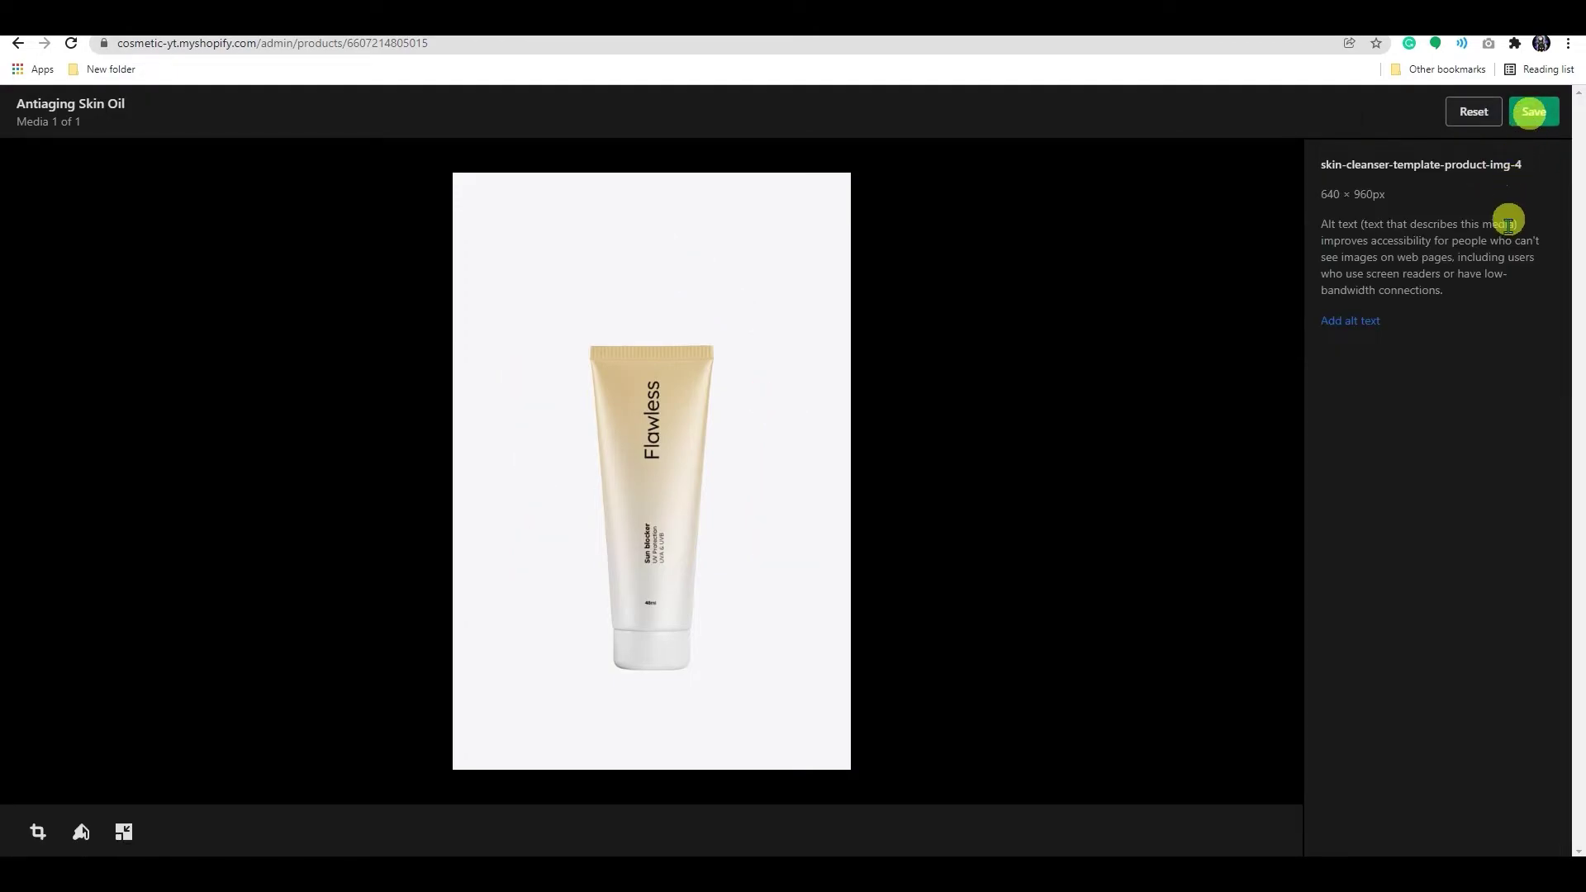
# Step: Resize the image to width 480 with aspect ratio locked, giving 480 × 720 px
pyautogui.click(128, 836)
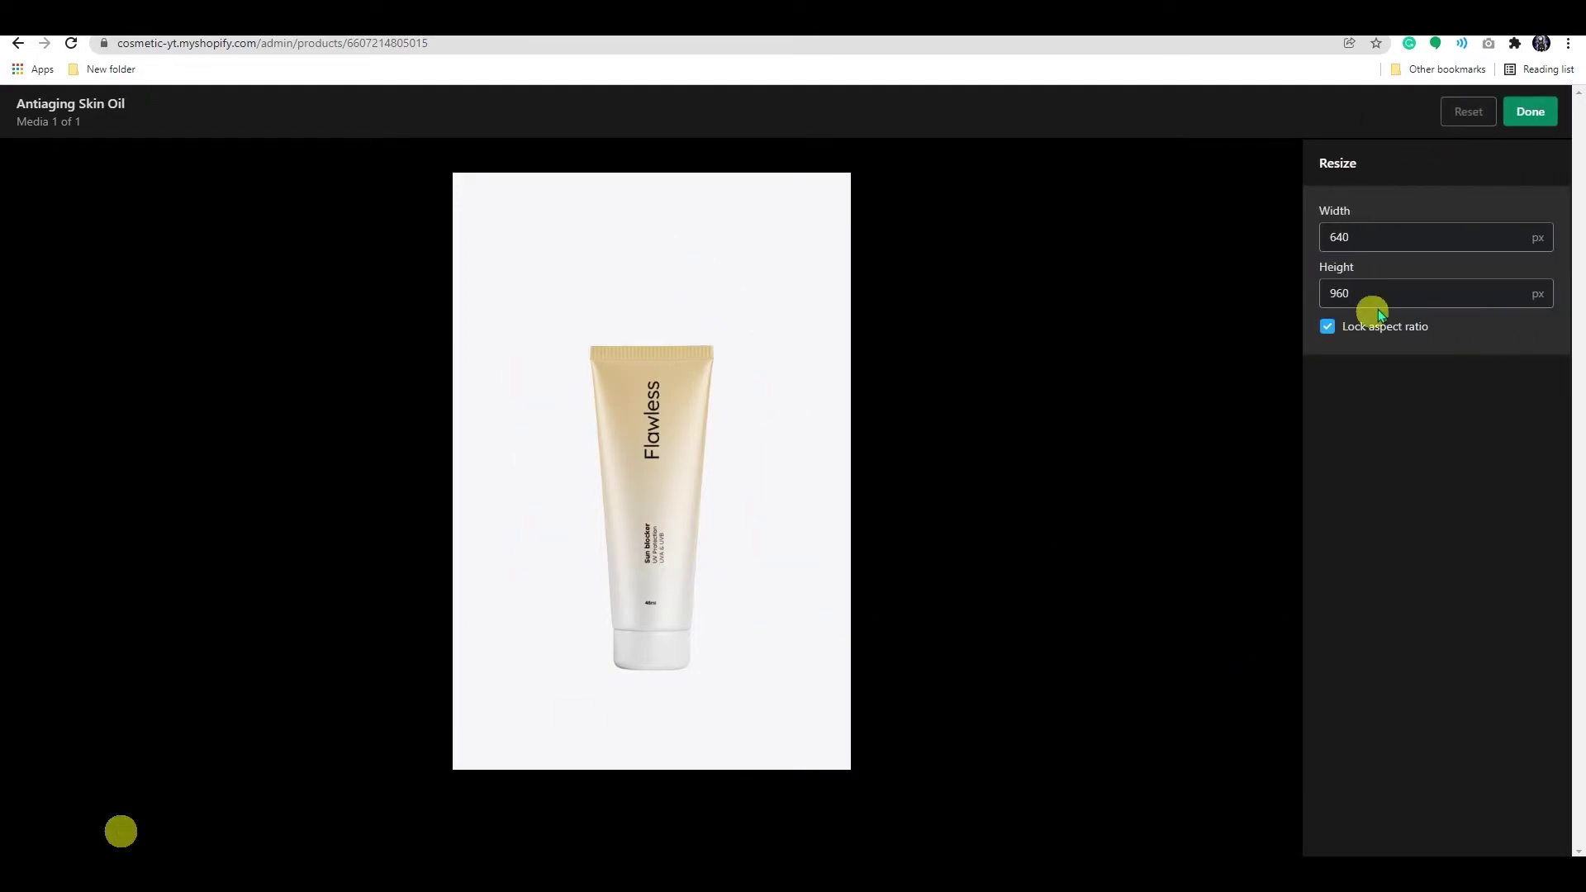
pyautogui.doubleClick(1351, 237)
pyautogui.write('19')
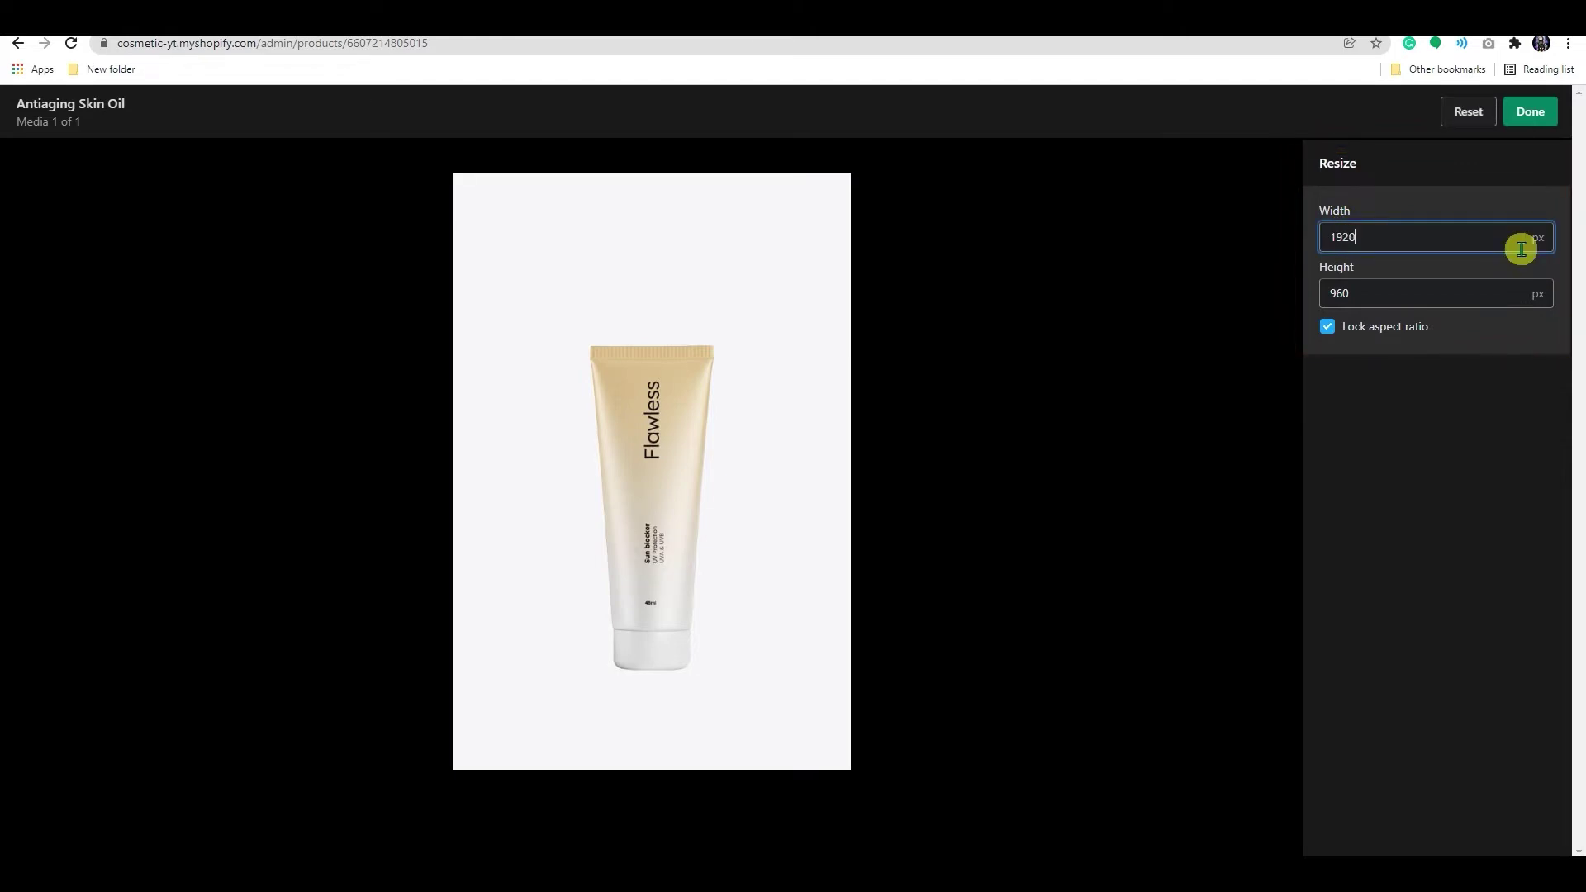
pyautogui.write('20')
pyautogui.click(1322, 295)
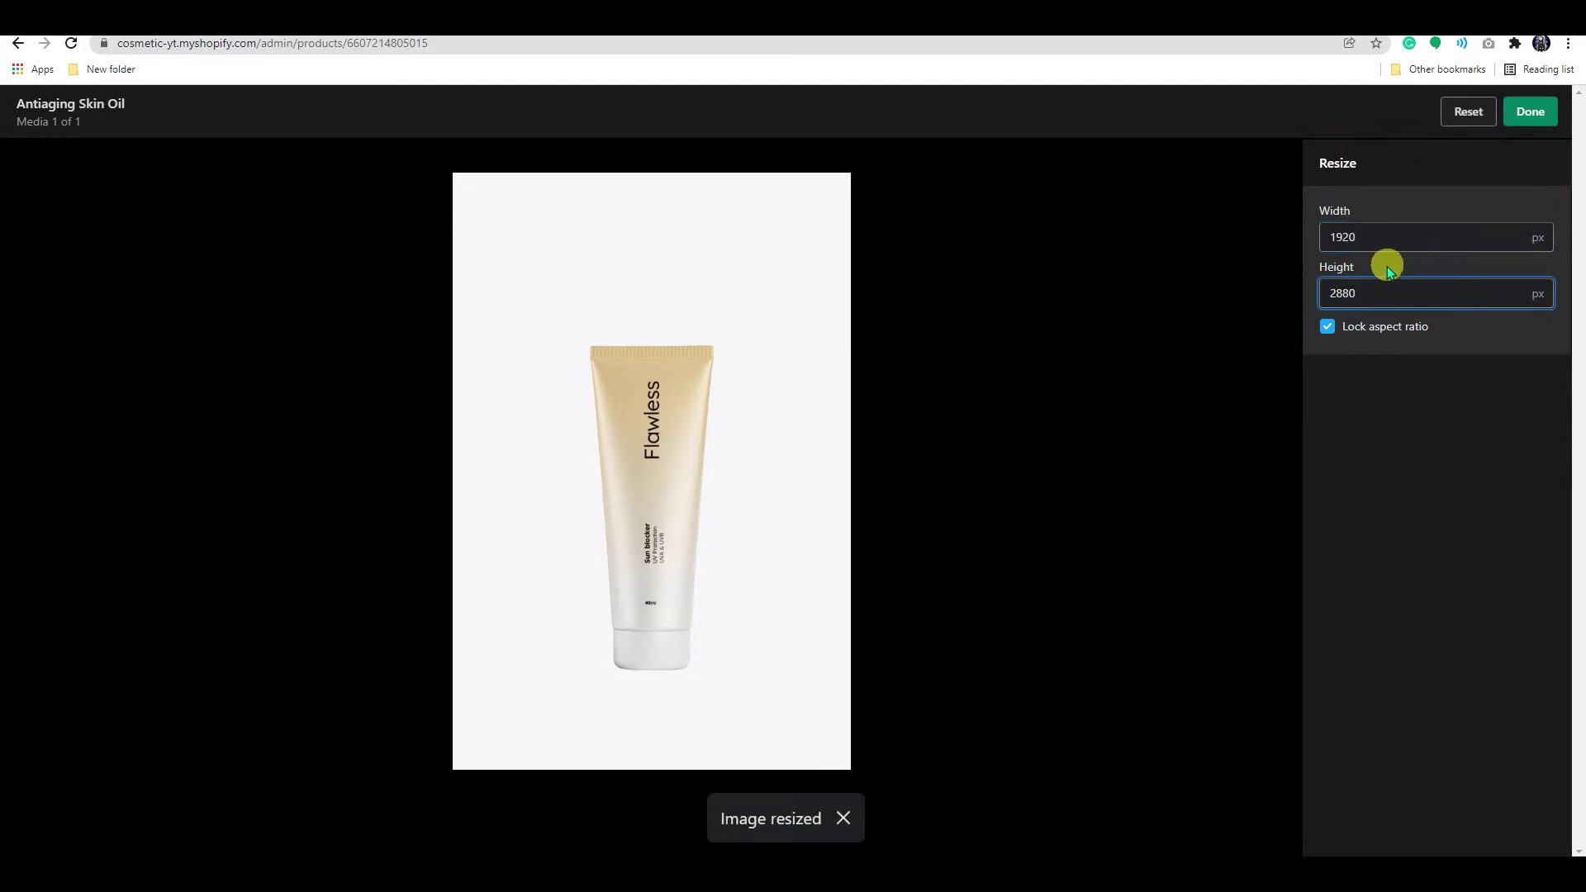
pyautogui.doubleClick(1391, 240)
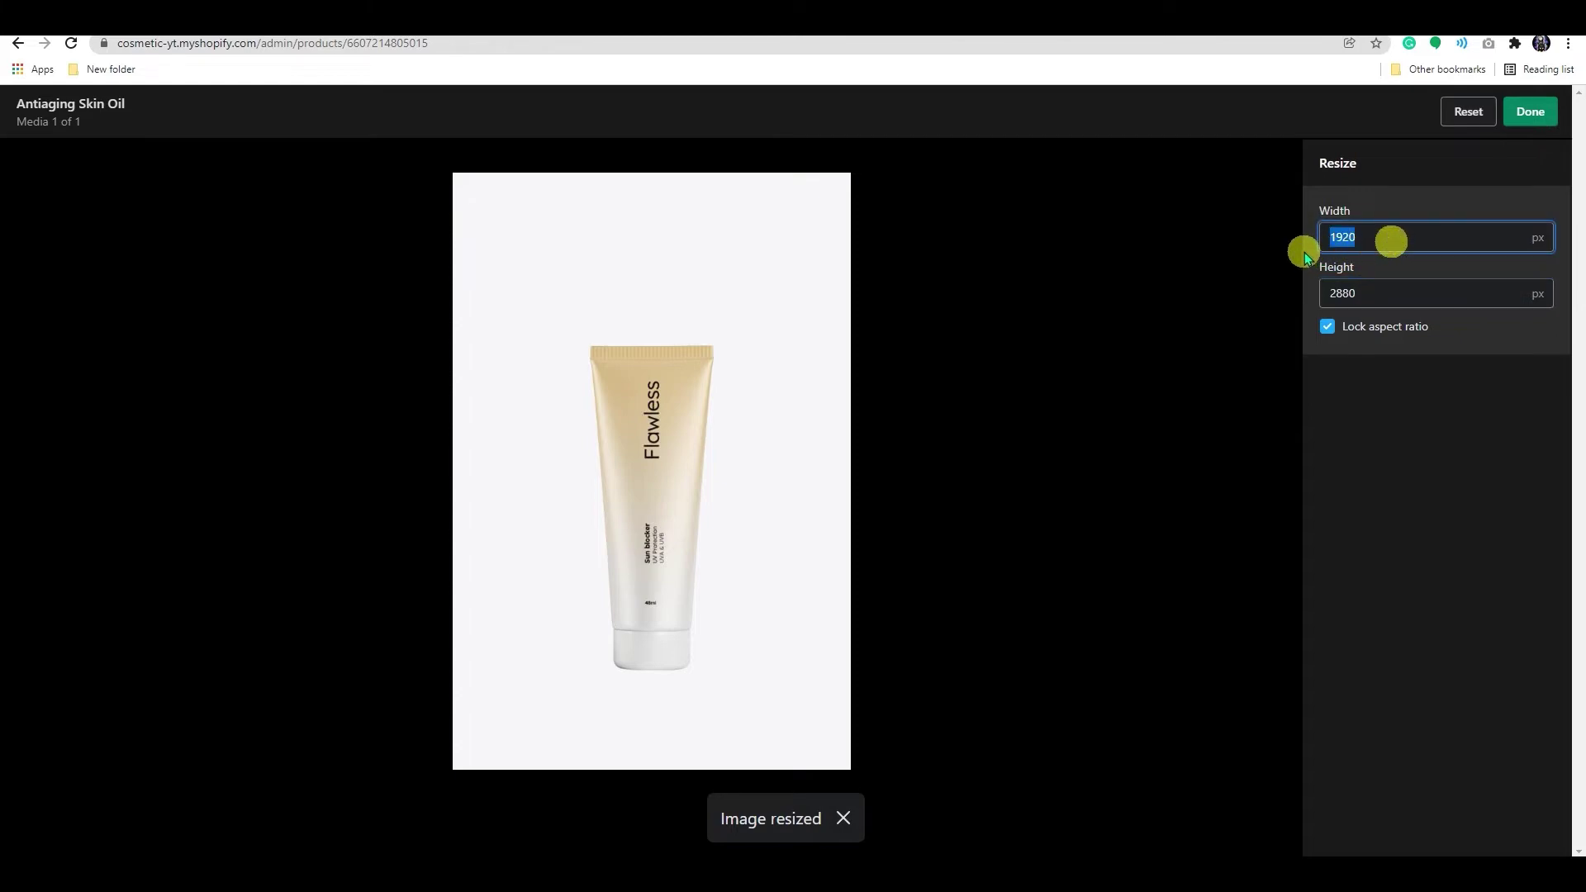
pyautogui.write('480')
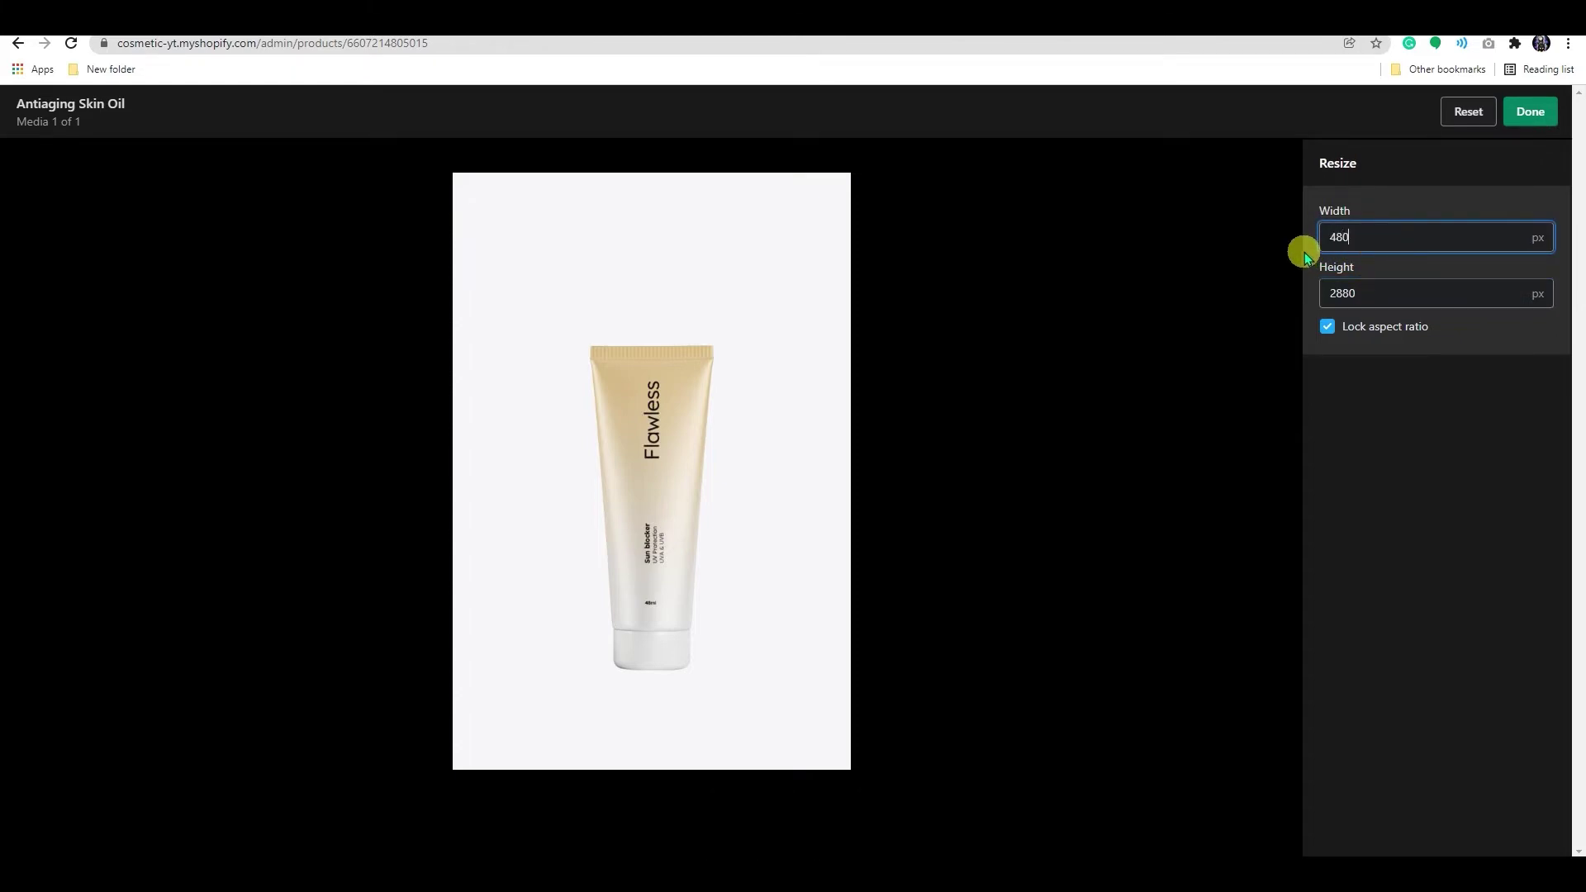
pyautogui.click(1381, 294)
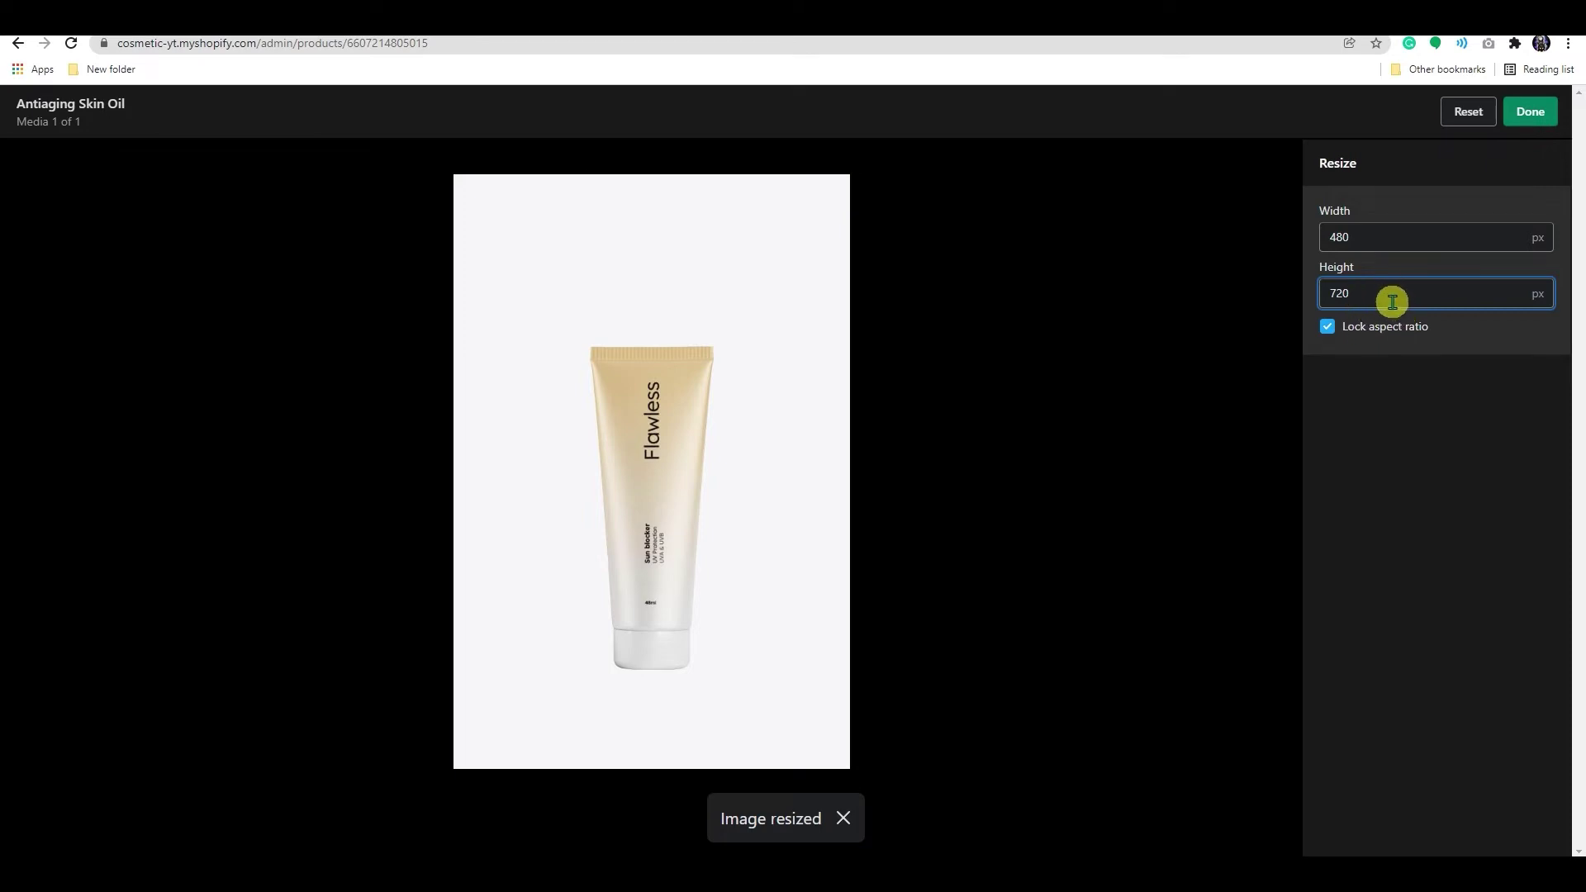
# Step: Apply the resize, add the alt text 'Sun-Screen-flawless', and save the image changes
pyautogui.click(1554, 124)
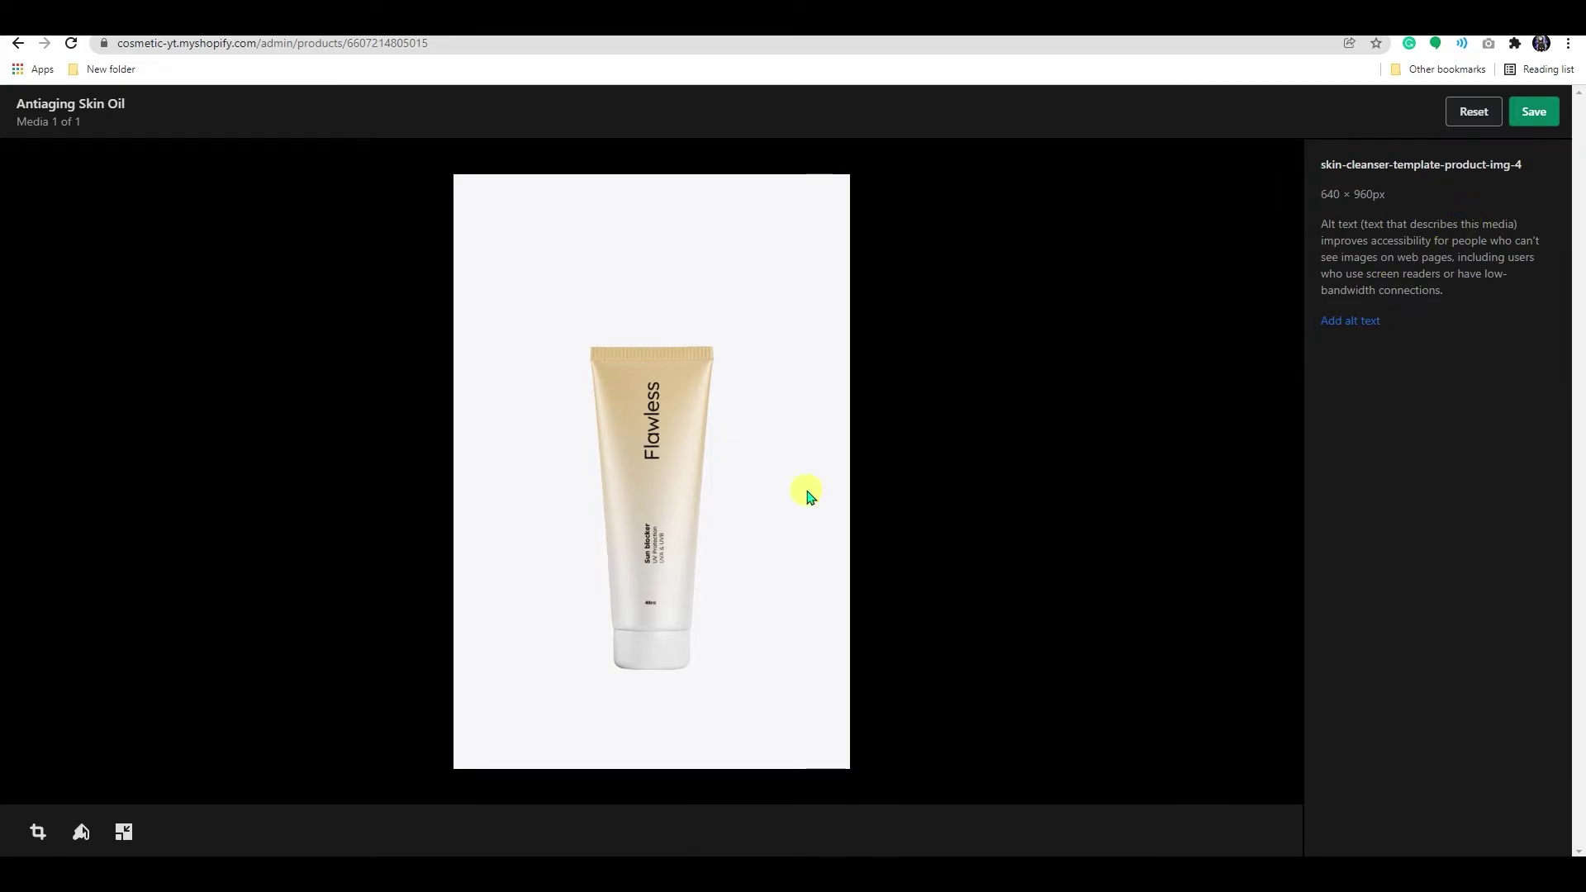
pyautogui.click(1372, 320)
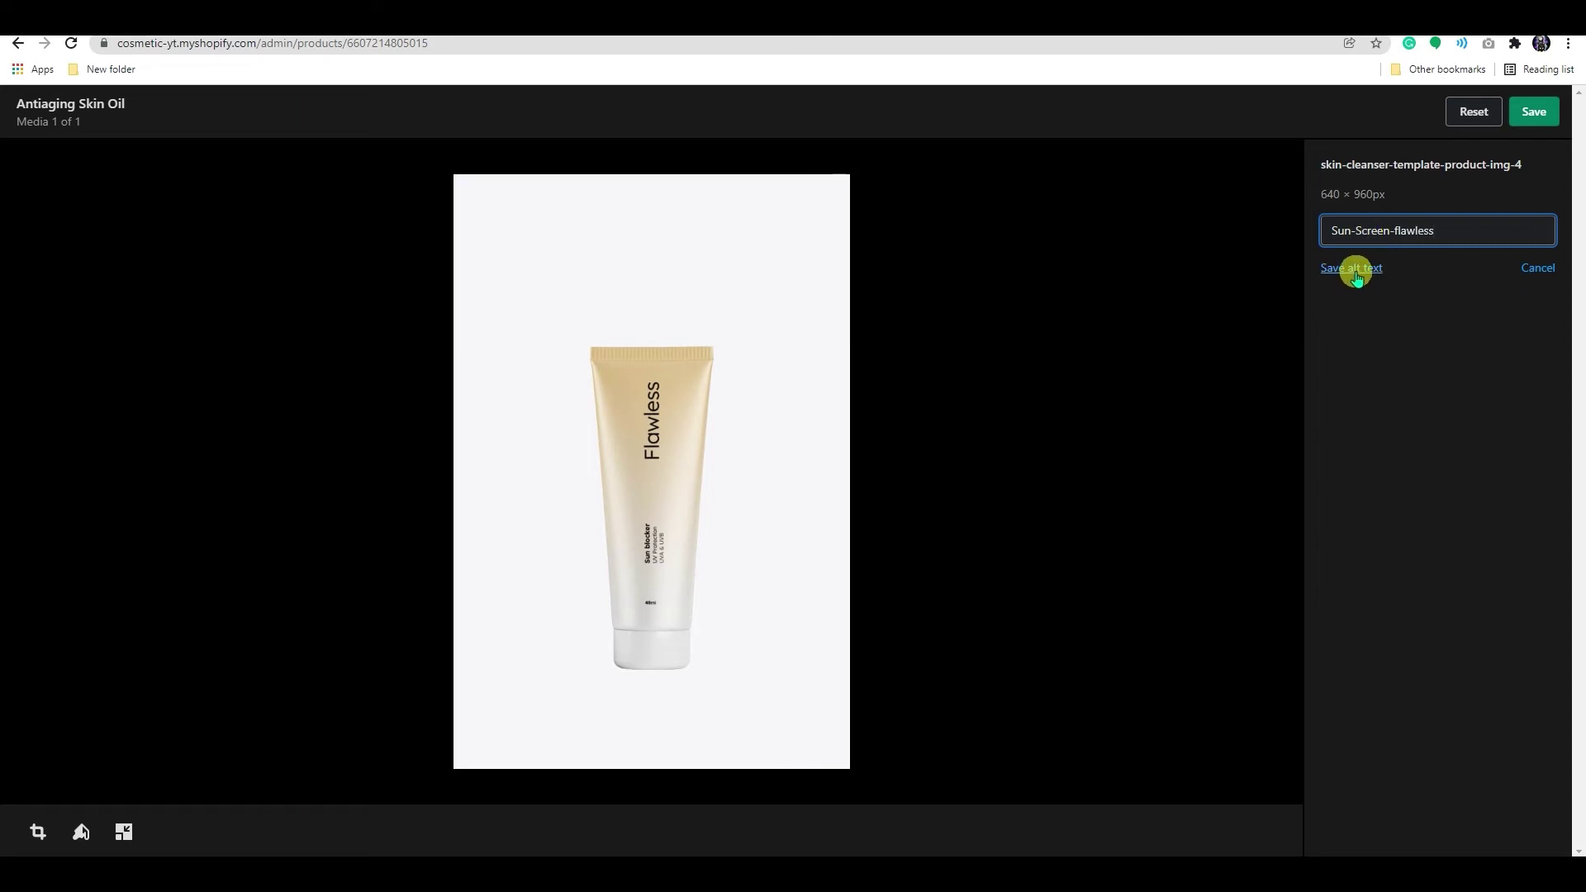
pyautogui.click(1355, 269)
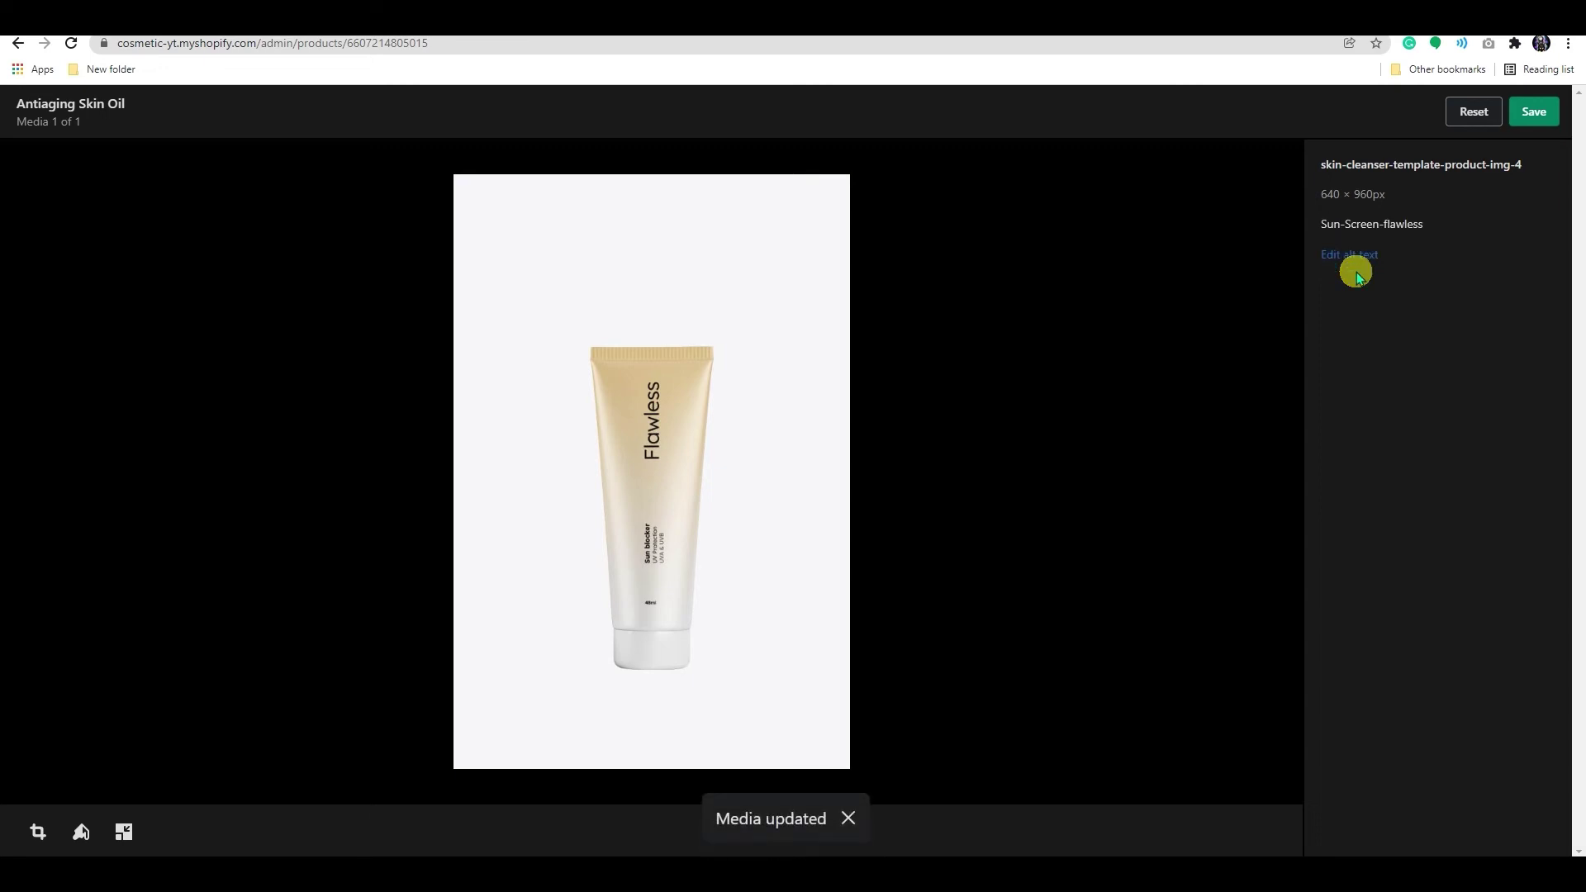
pyautogui.click(1540, 120)
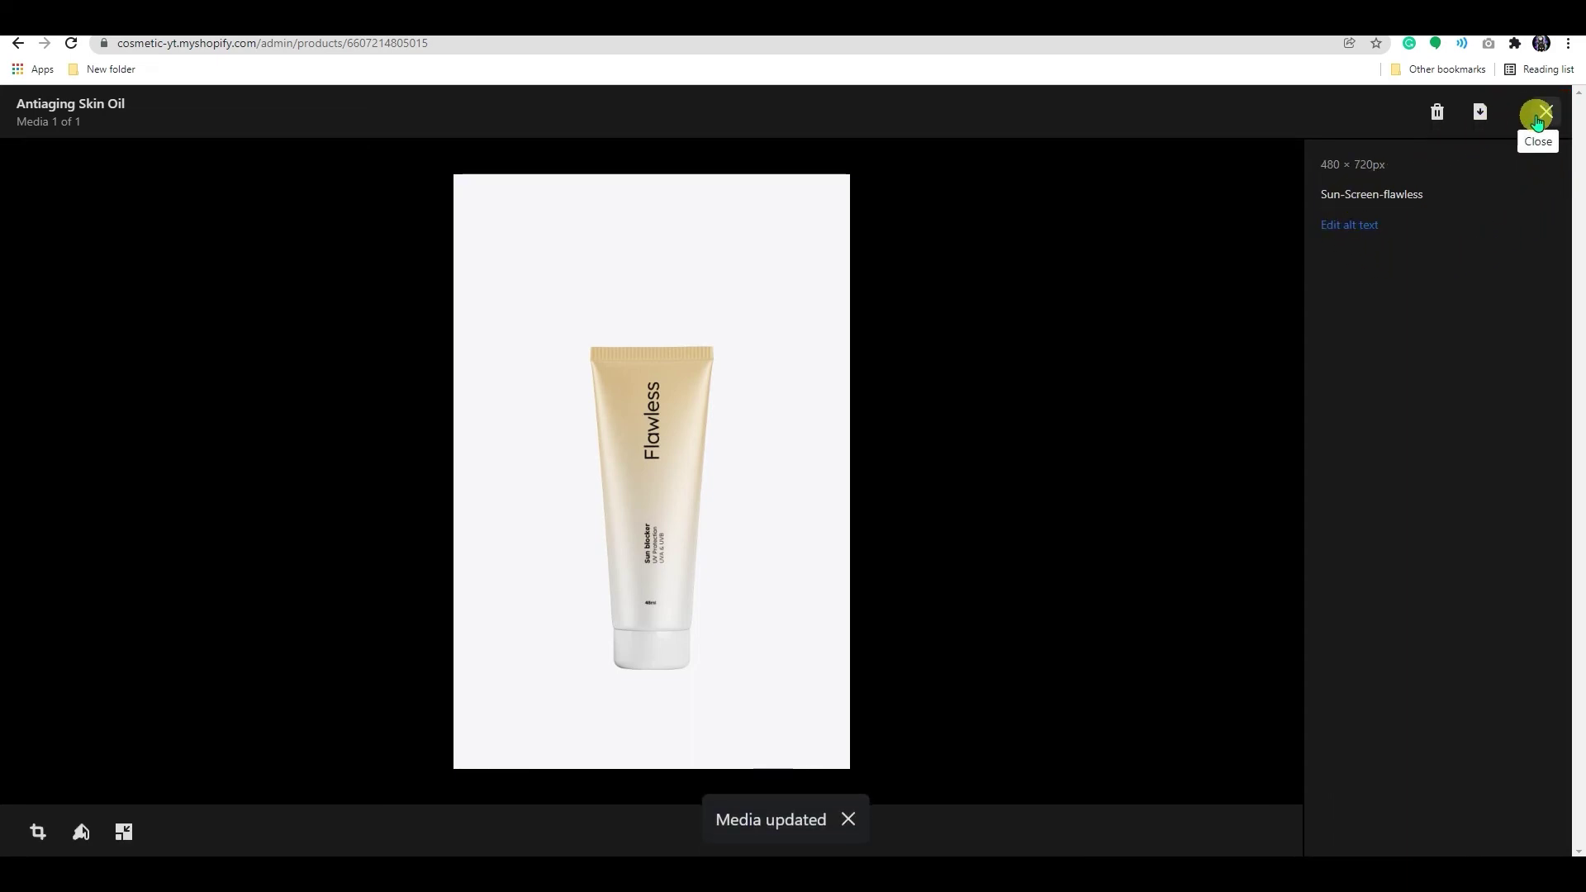
# Step: Close the media editor and reopen the edited image from the Antiaging Skin Oil Media section
pyautogui.click(1547, 110)
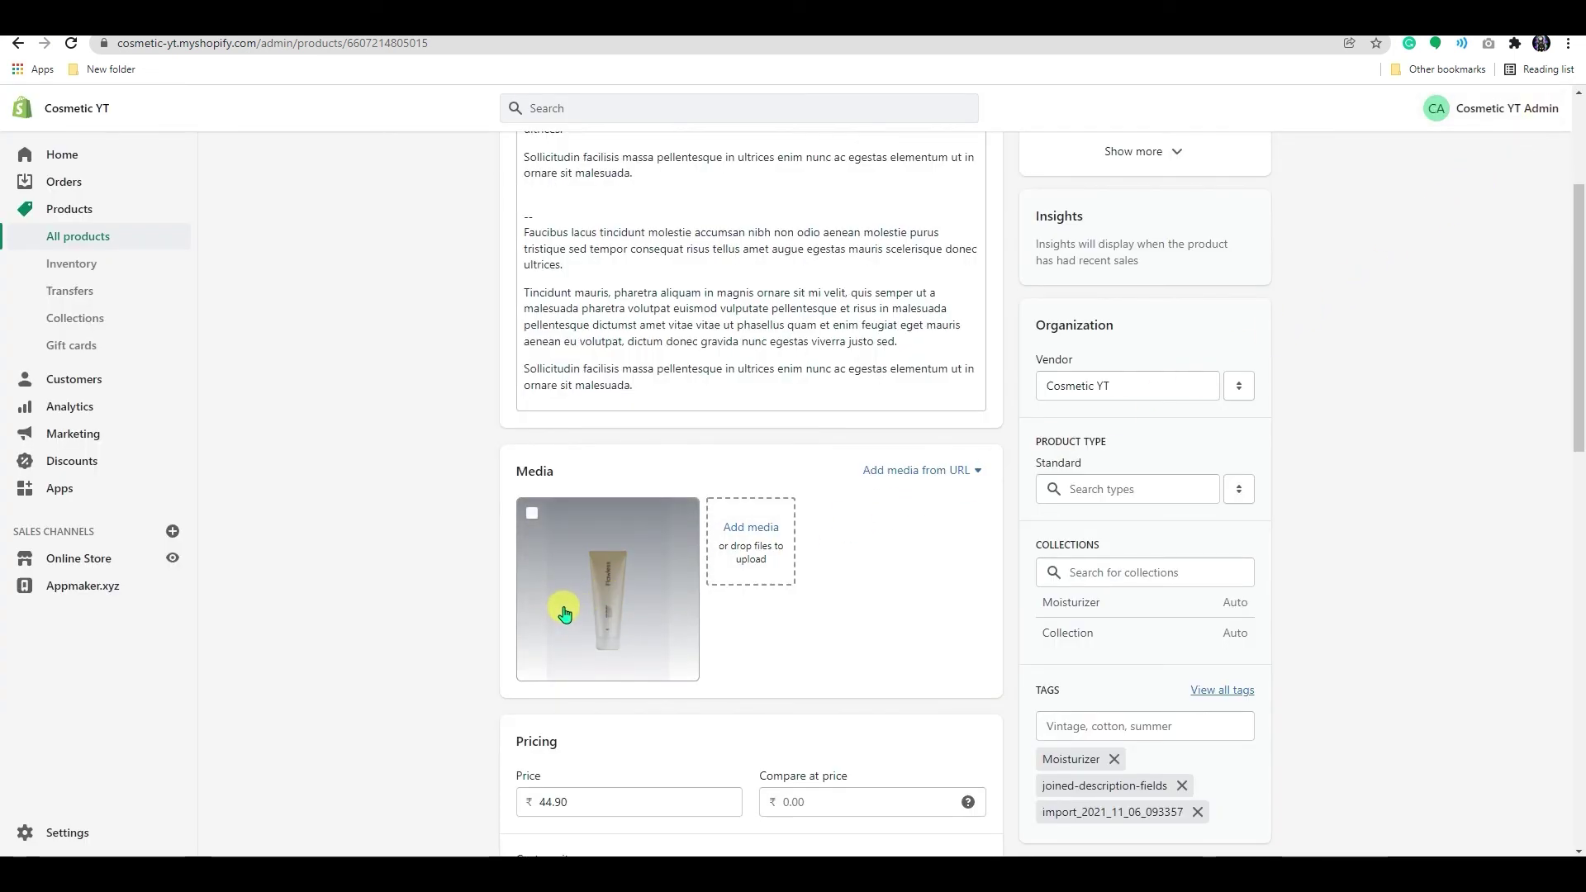
pyautogui.scroll(2, 564, 612)
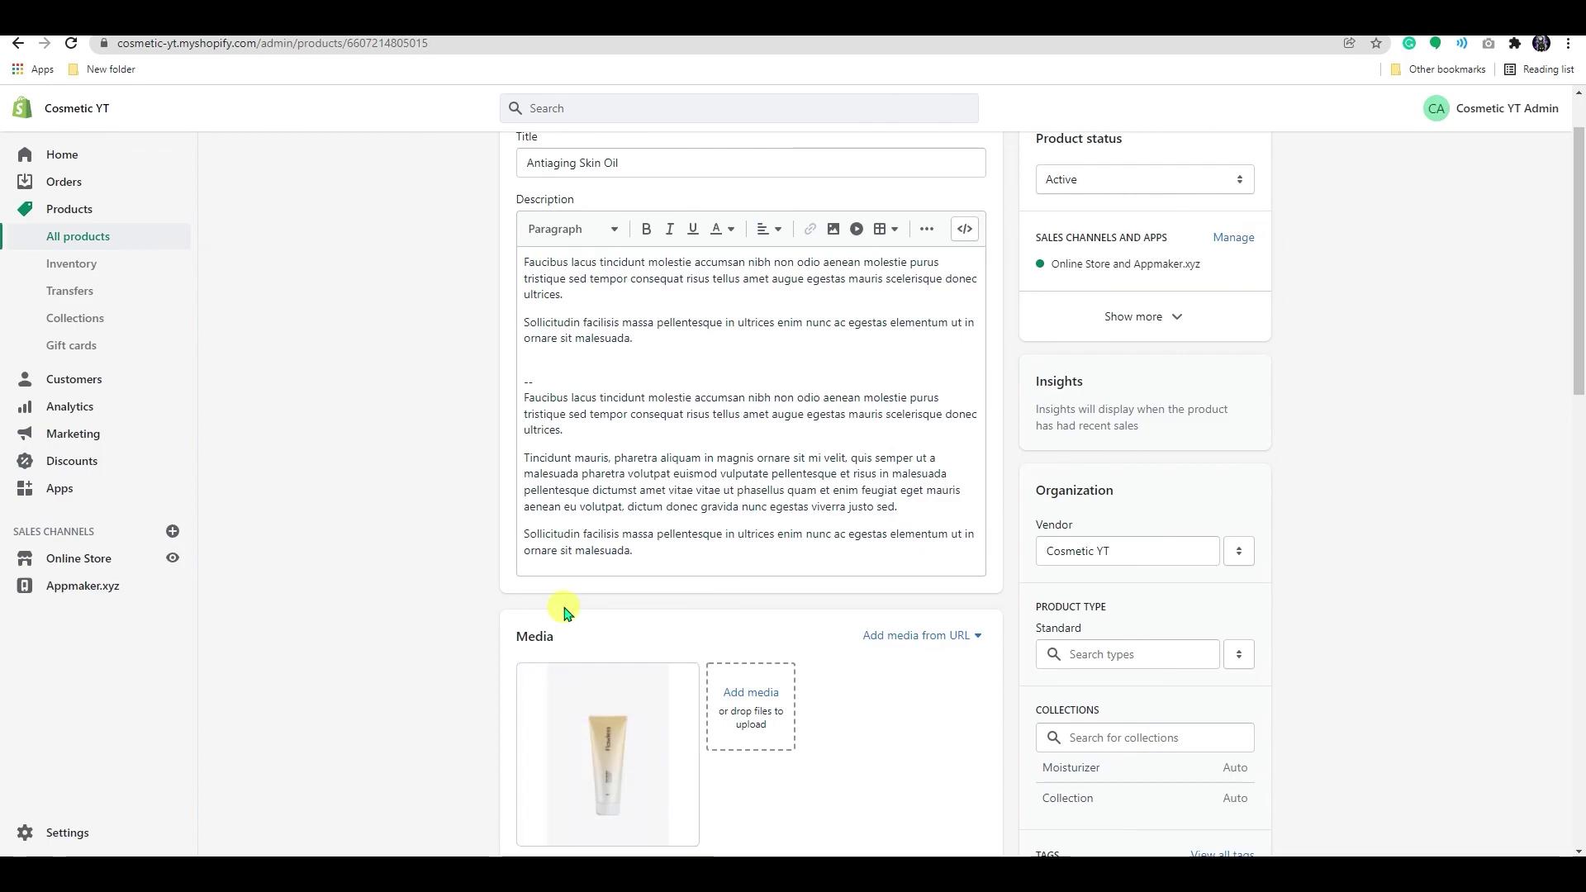
pyautogui.scroll(-2, 564, 612)
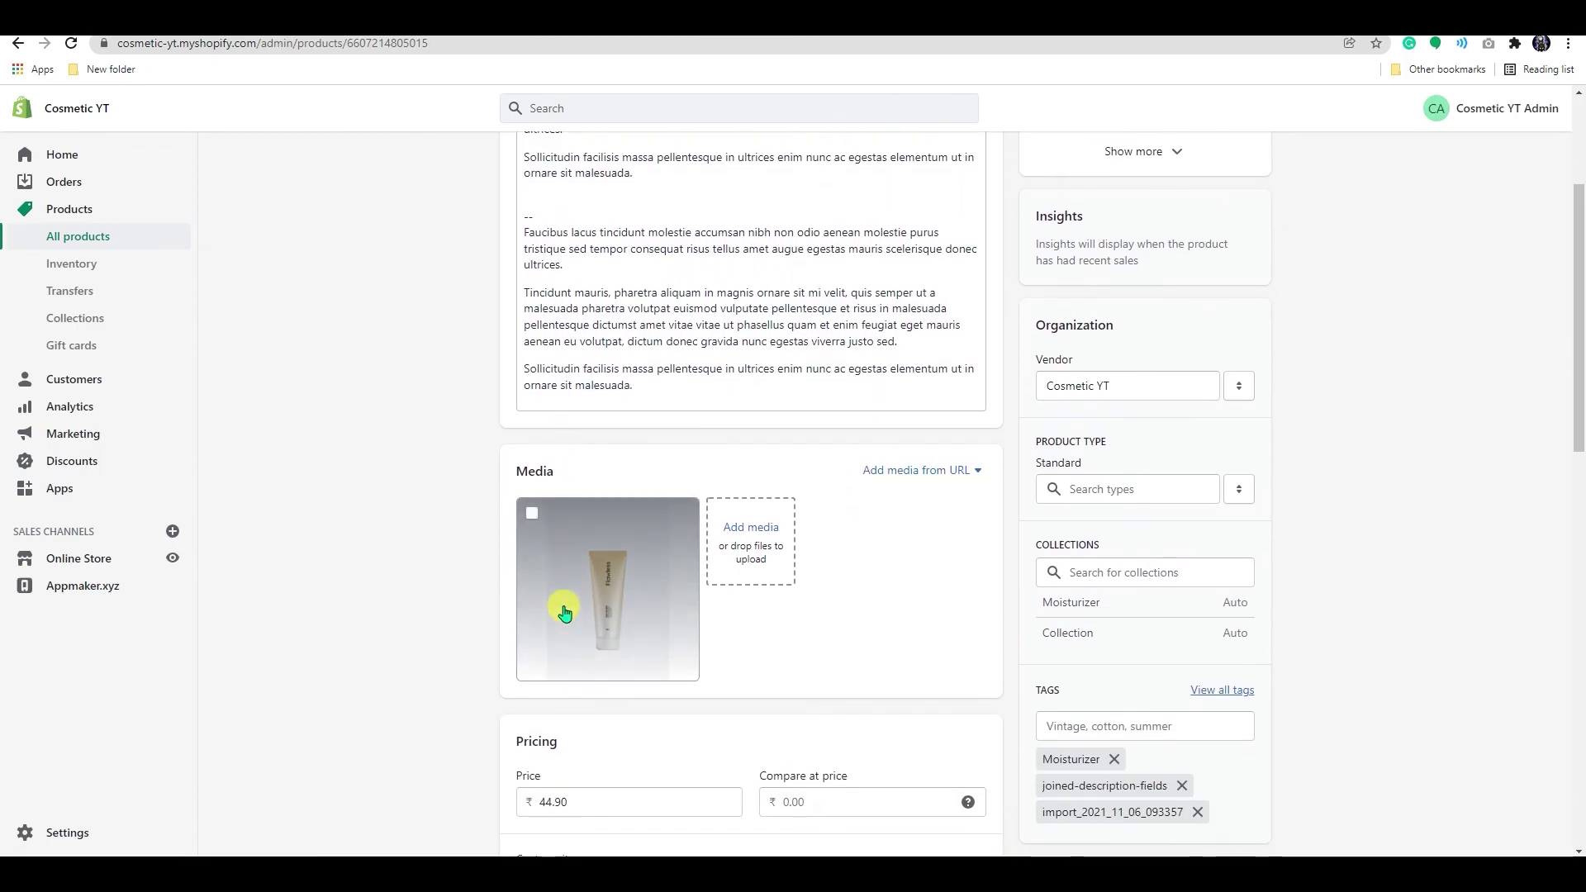
pyautogui.scroll(-1, 564, 612)
pyautogui.scroll(-1, 564, 612)
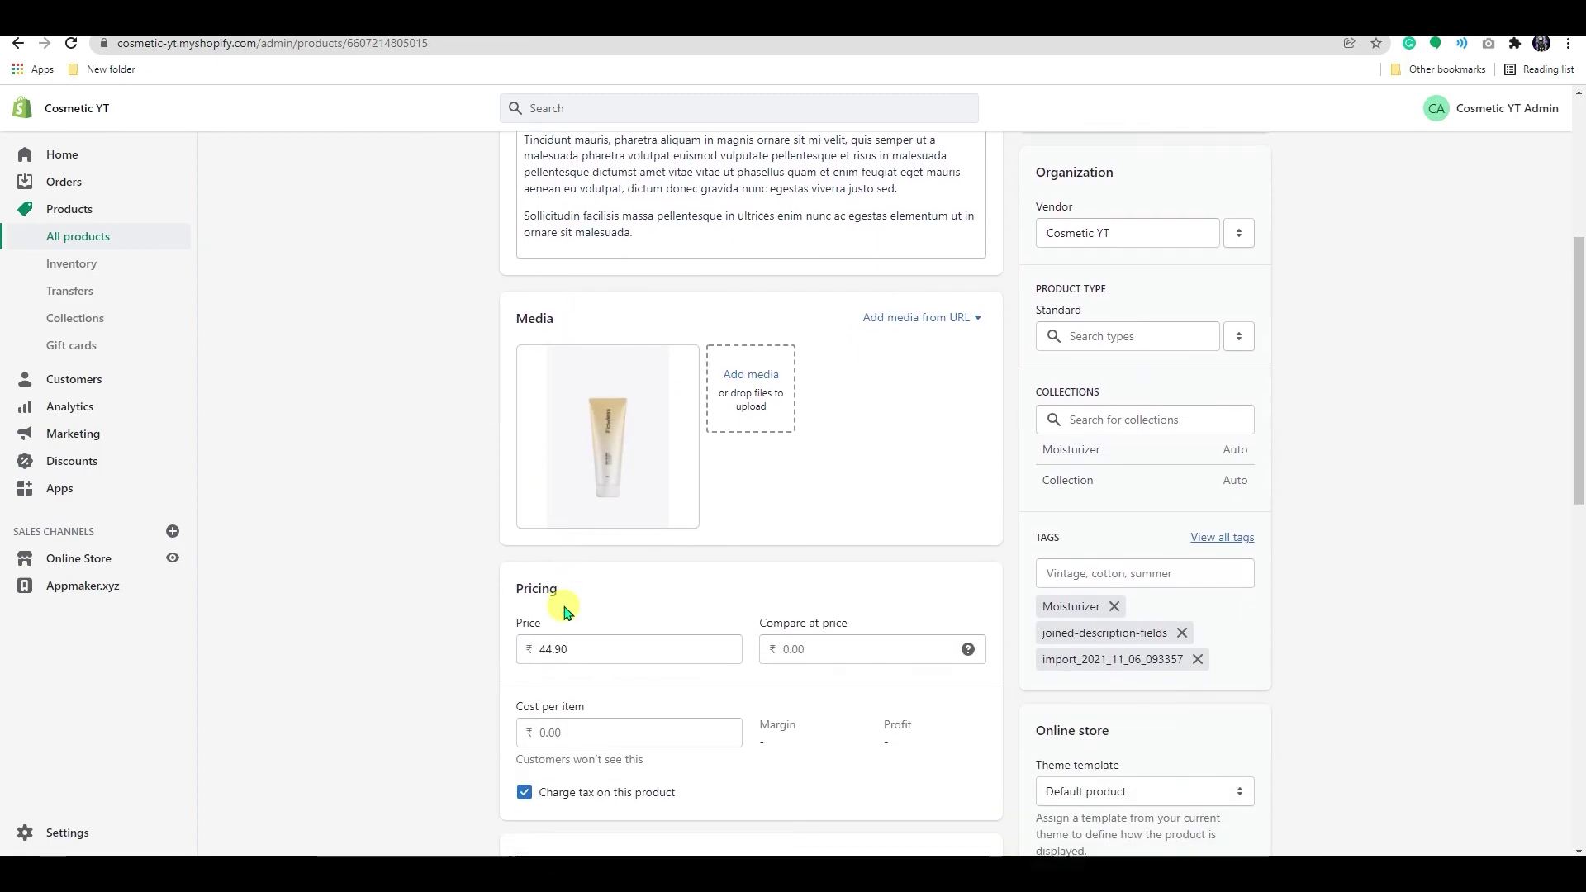
pyautogui.scroll(2, 564, 612)
pyautogui.click(564, 612)
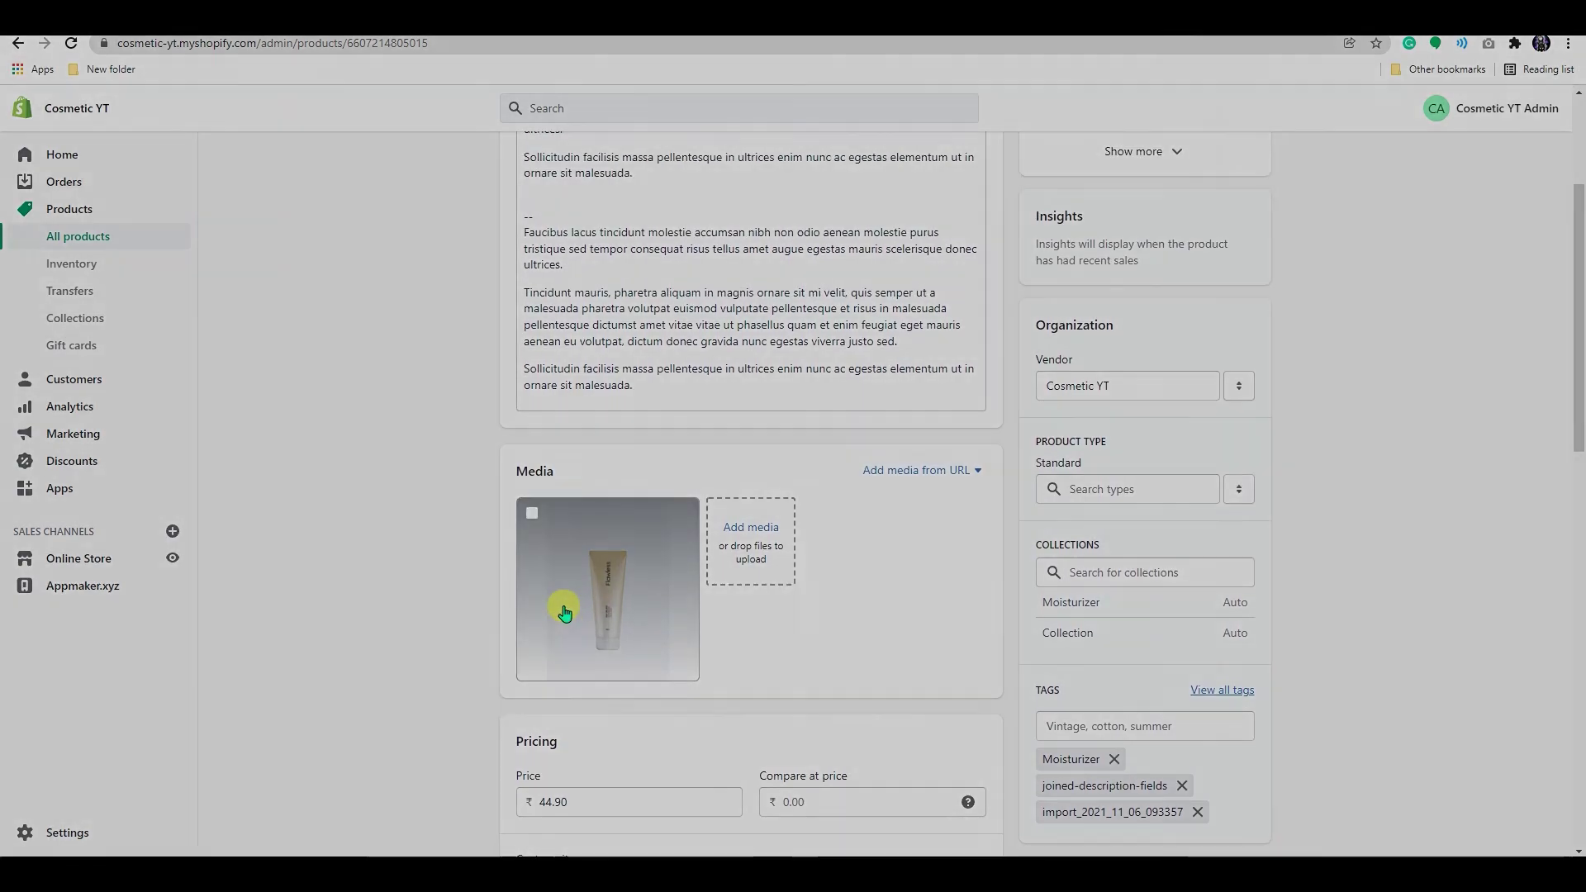